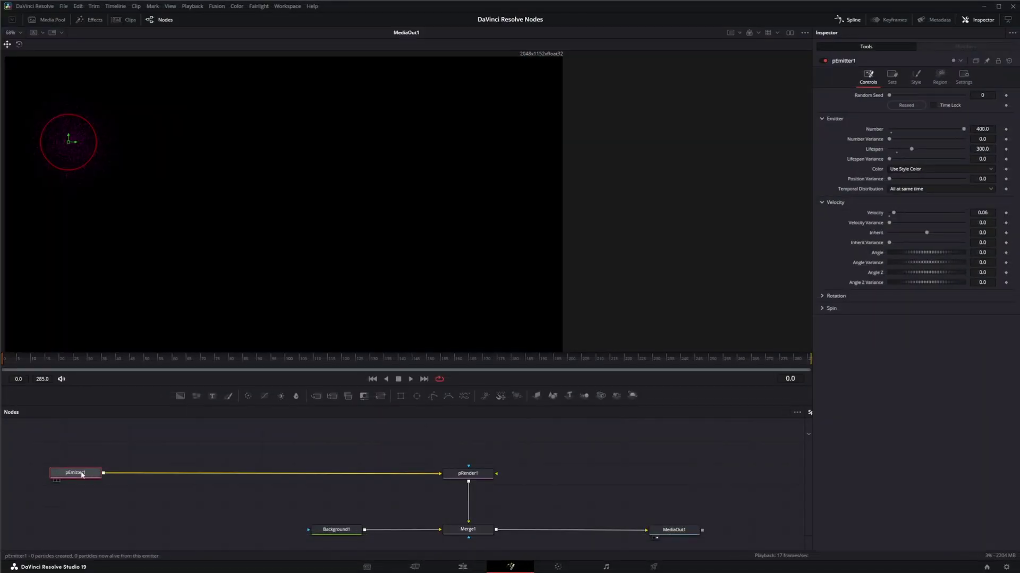
Step: Review pEmitter1's Region, Style and Controls settings, then stop playback and deselect the emitter
{"action": "left_click", "coordinate": [939, 77]}
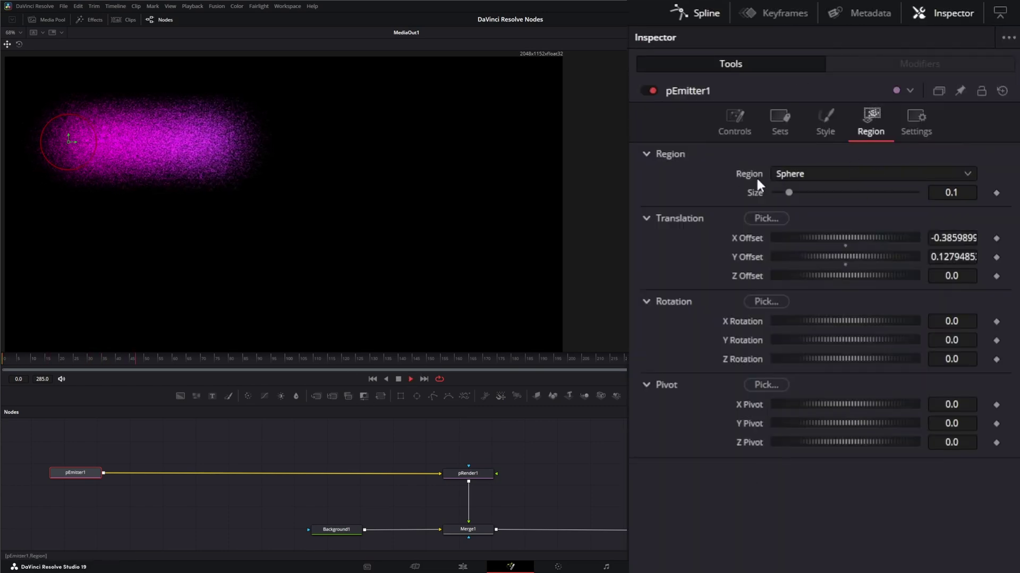
{"action": "left_click", "coordinate": [826, 128]}
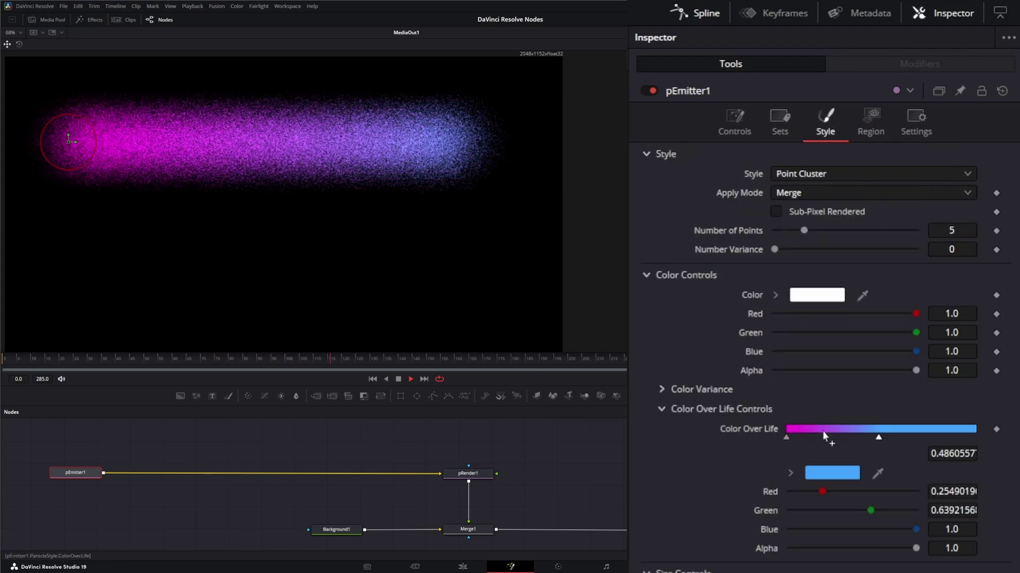
{"action": "left_click", "coordinate": [739, 117]}
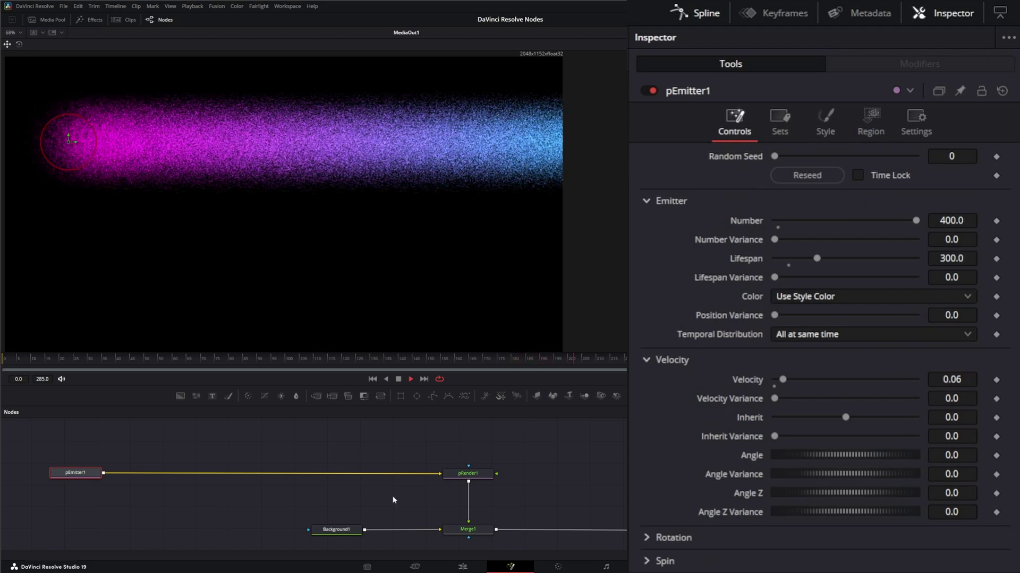
{"action": "left_click", "coordinate": [398, 380]}
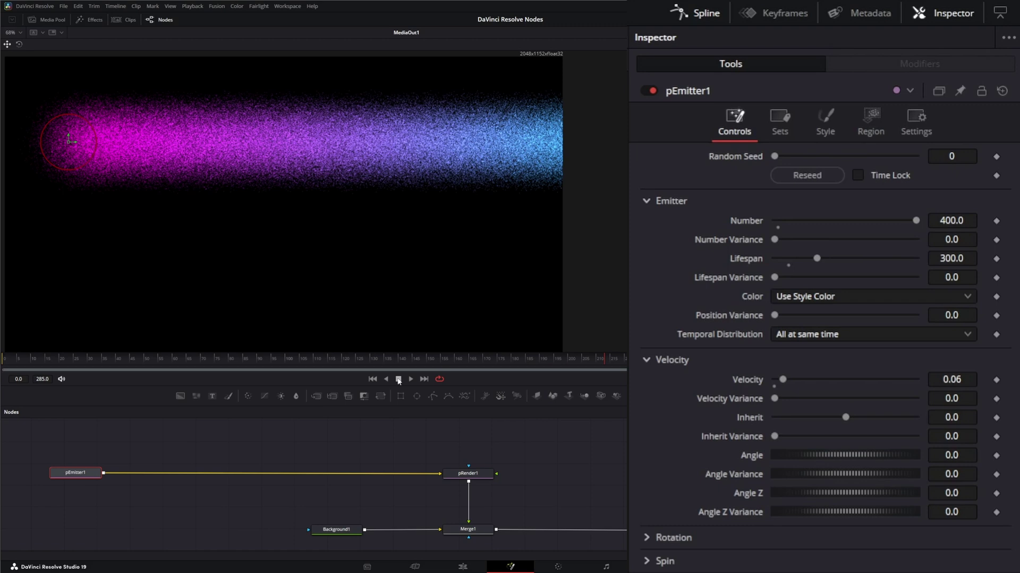
{"action": "left_click", "coordinate": [248, 458]}
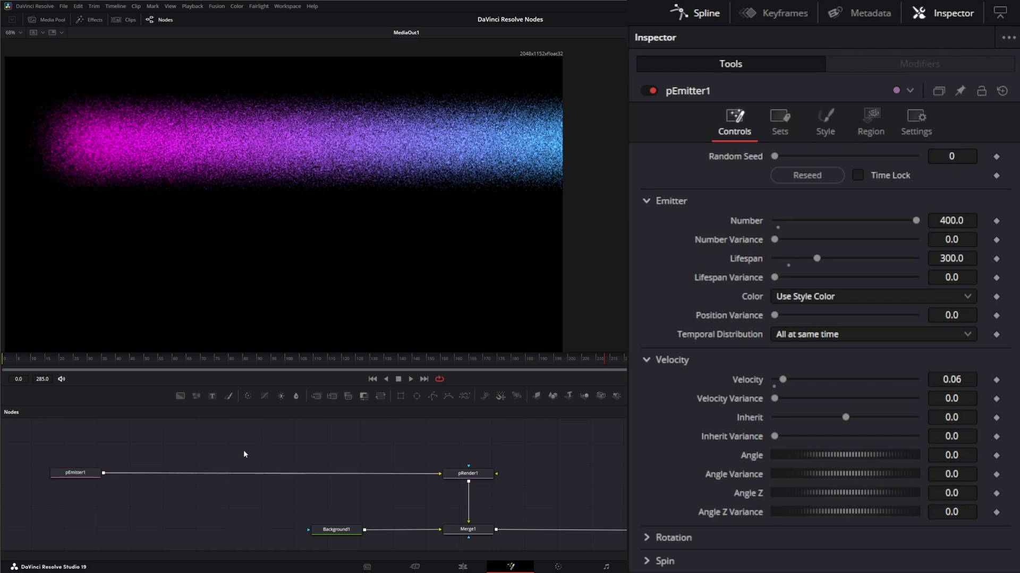
Step: Insert a pGradientForce node between pEmitter1 and pRender1, then add a Background node
{"action": "key", "text": "shift+space"}
{"action": "type", "text": "pgra"}
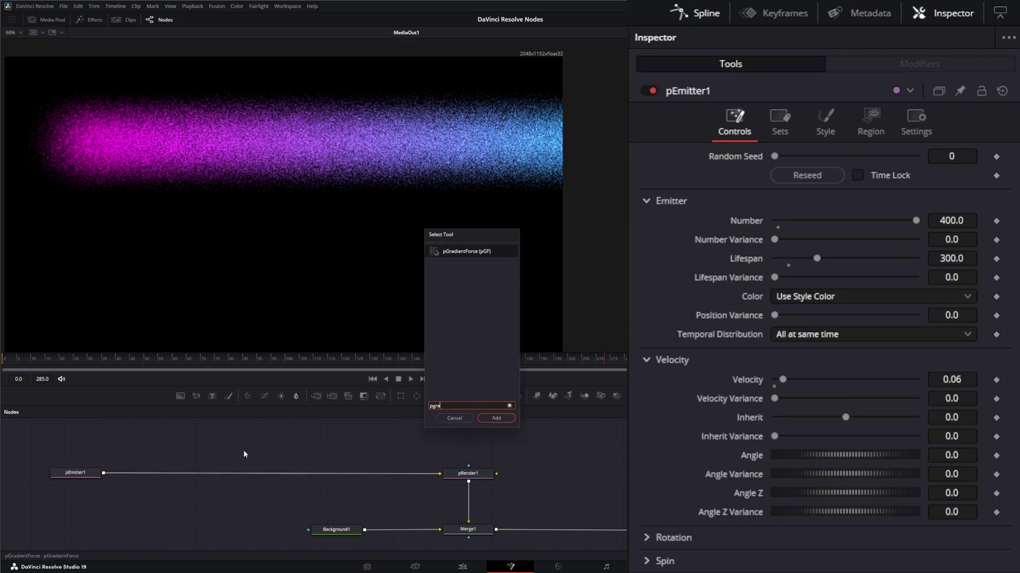
{"action": "key", "text": "Return"}
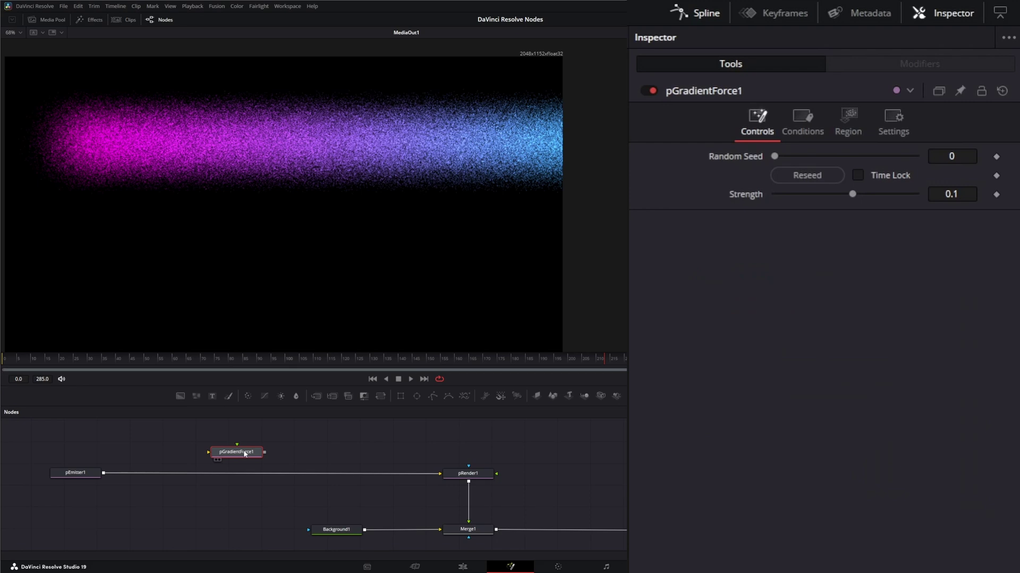
{"action": "left_click_drag", "start_coordinate": [244, 454], "coordinate": [197, 476]}
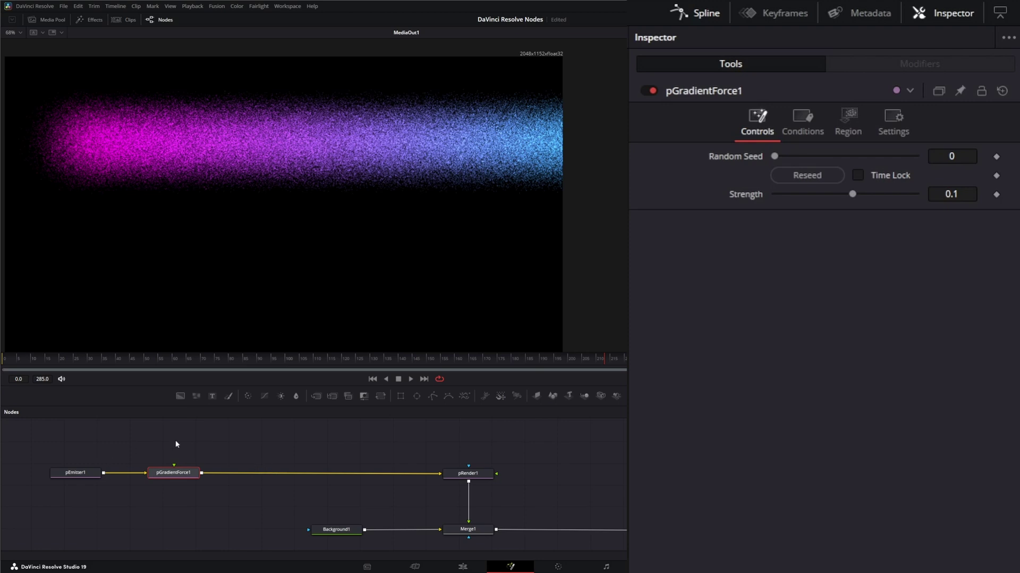
{"action": "left_click_drag", "start_coordinate": [180, 400], "coordinate": [156, 442]}
Step: Turn Background2 into a diagonal gradient running from upper left to lower right
{"action": "key", "text": "1"}
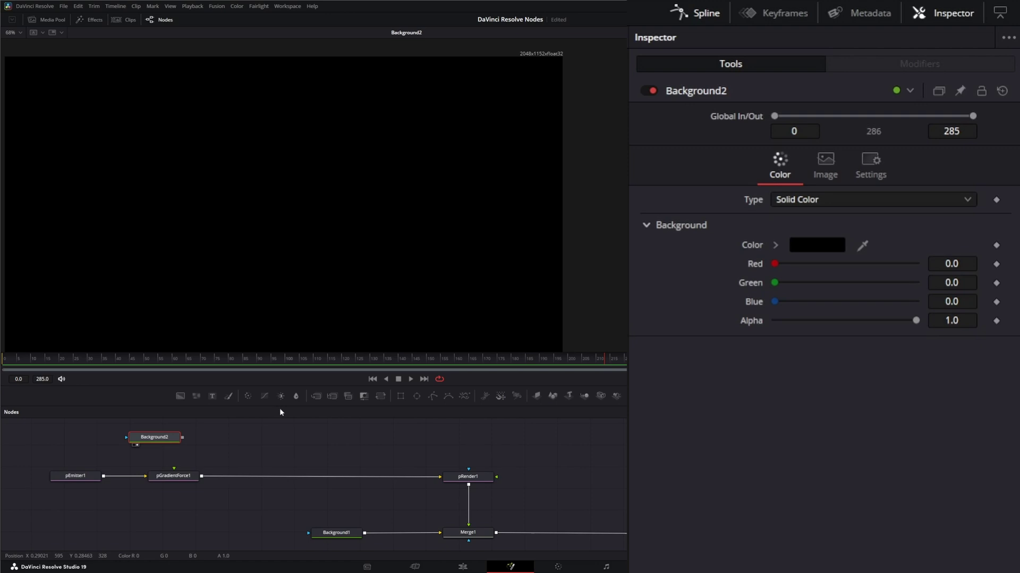
{"action": "left_click", "coordinate": [786, 203]}
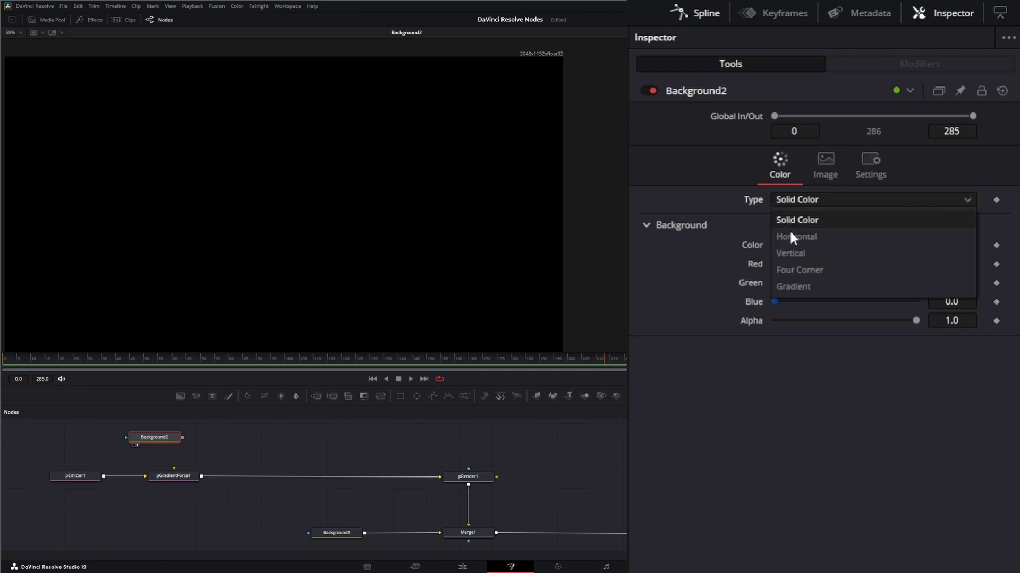
{"action": "left_click", "coordinate": [809, 286]}
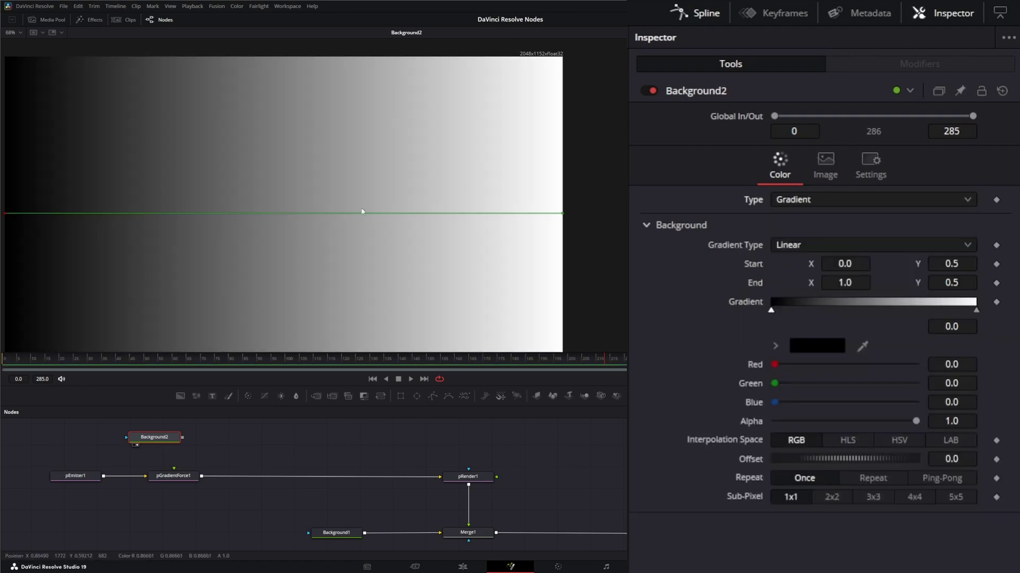
{"action": "left_click_drag", "start_coordinate": [6, 216], "coordinate": [111, 119]}
{"action": "left_click_drag", "start_coordinate": [564, 215], "coordinate": [450, 345]}
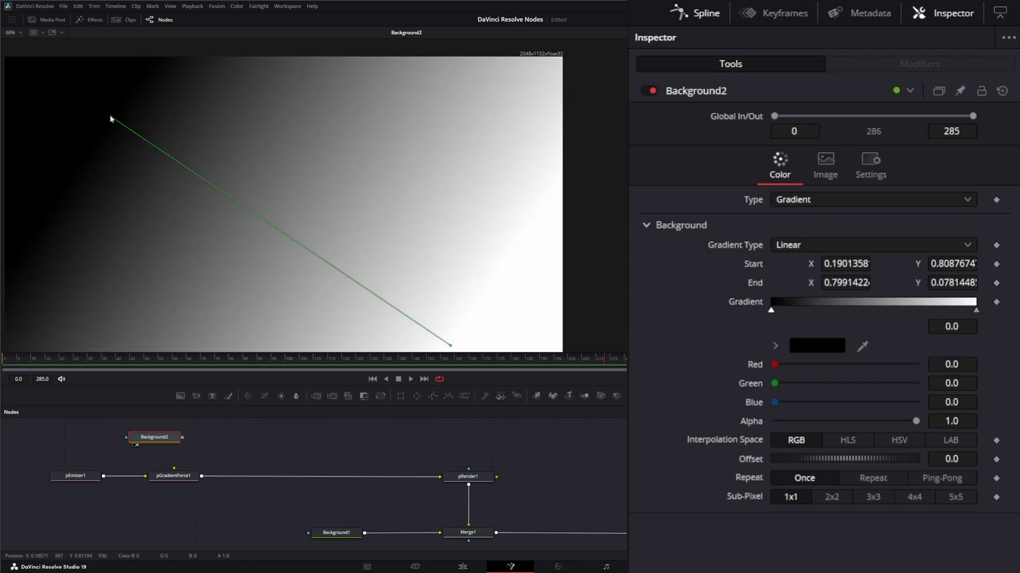
{"action": "left_click_drag", "start_coordinate": [111, 118], "coordinate": [150, 138]}
Step: Set the gradient's black stop to Alpha 0 and feed Background2 into pGradientForce1
{"action": "left_click_drag", "start_coordinate": [917, 419], "coordinate": [762, 425]}
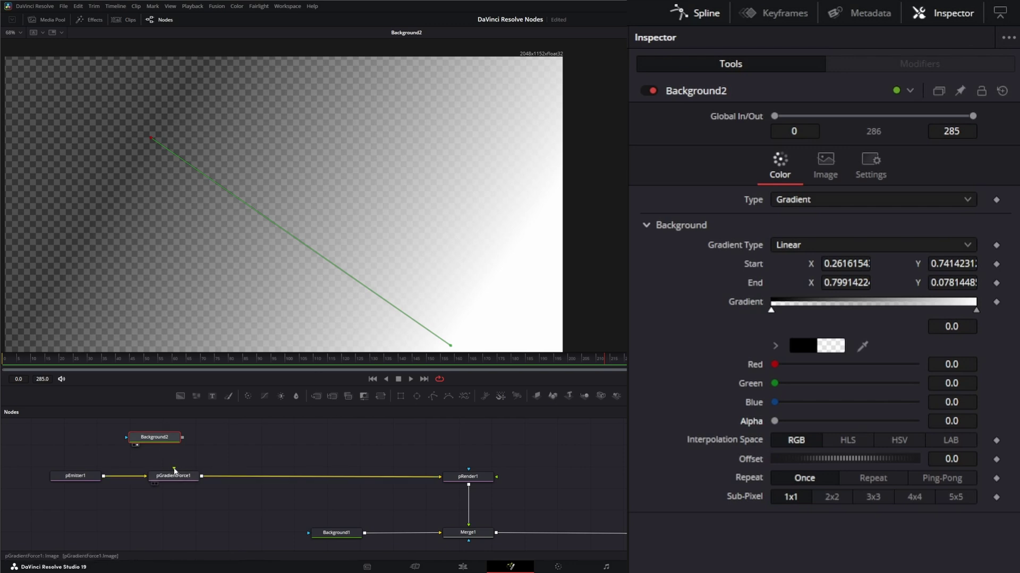
{"action": "left_click_drag", "start_coordinate": [175, 470], "coordinate": [216, 452]}
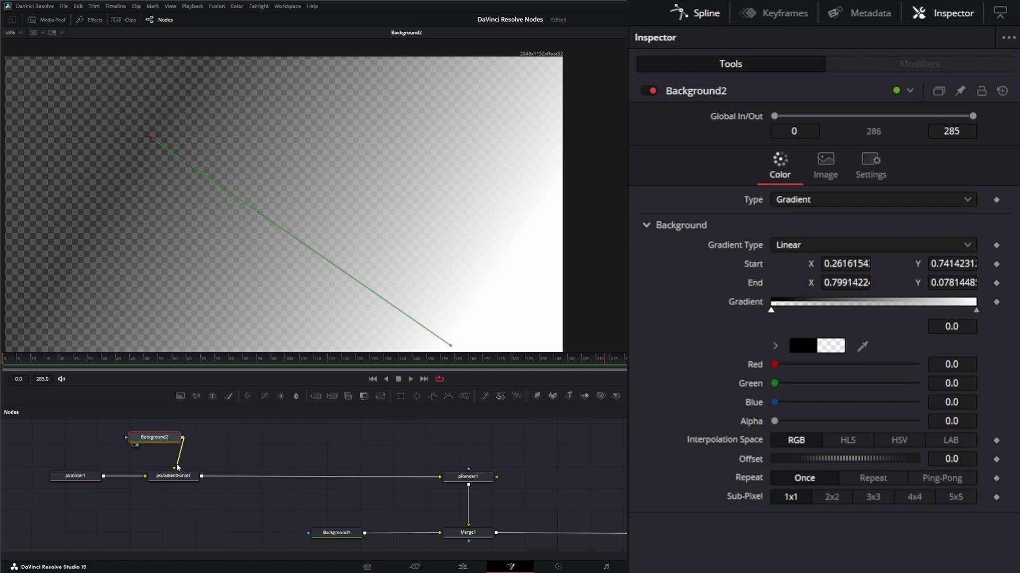
{"action": "left_click_drag", "start_coordinate": [177, 468], "coordinate": [175, 470]}
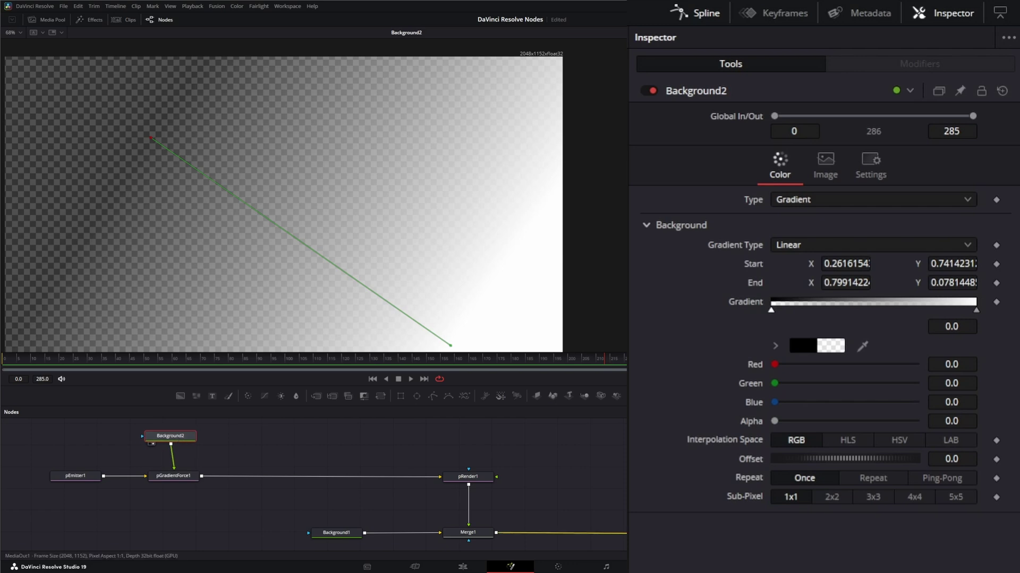
Step: Set pGradientForce1's Region Mode to When inside region
{"action": "key", "text": "1"}
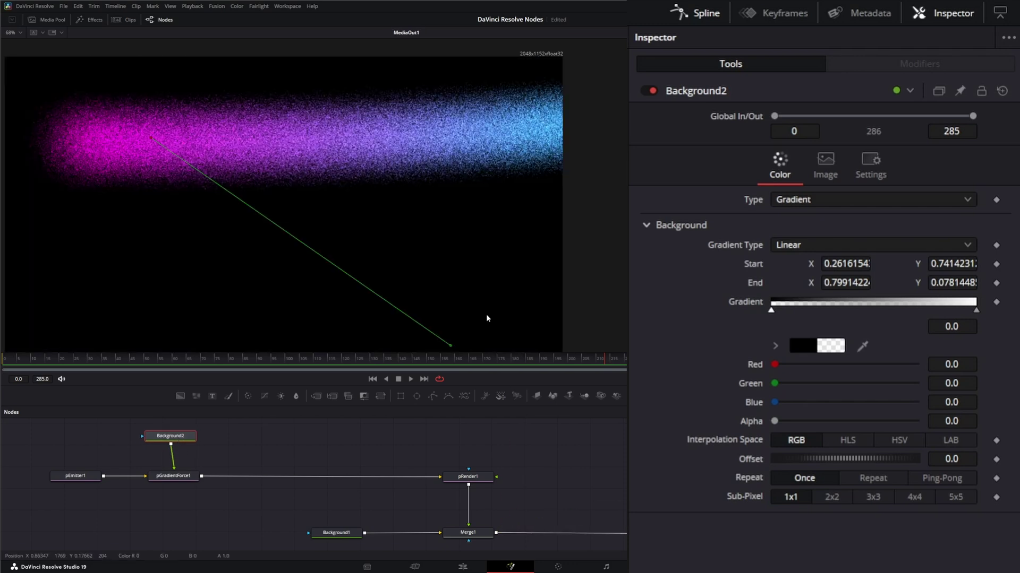
{"action": "left_click", "coordinate": [184, 476]}
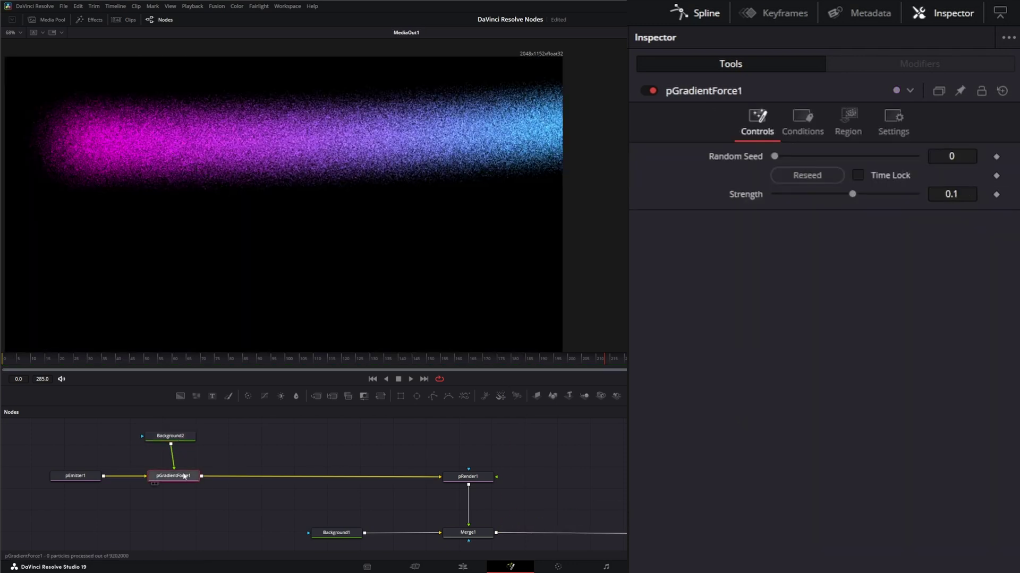
{"action": "left_click", "coordinate": [853, 117]}
{"action": "left_click", "coordinate": [806, 173]}
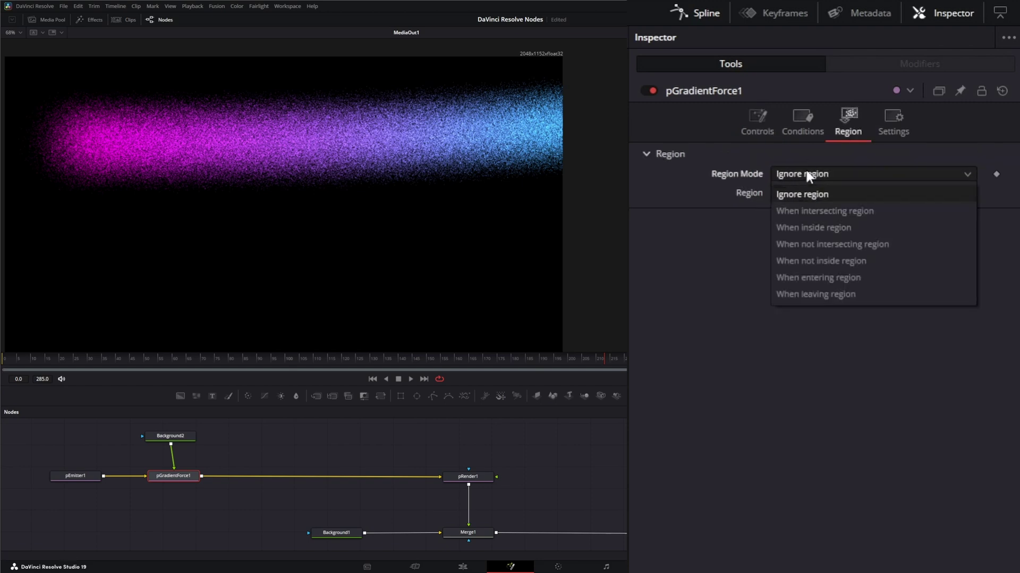
{"action": "left_click", "coordinate": [810, 227]}
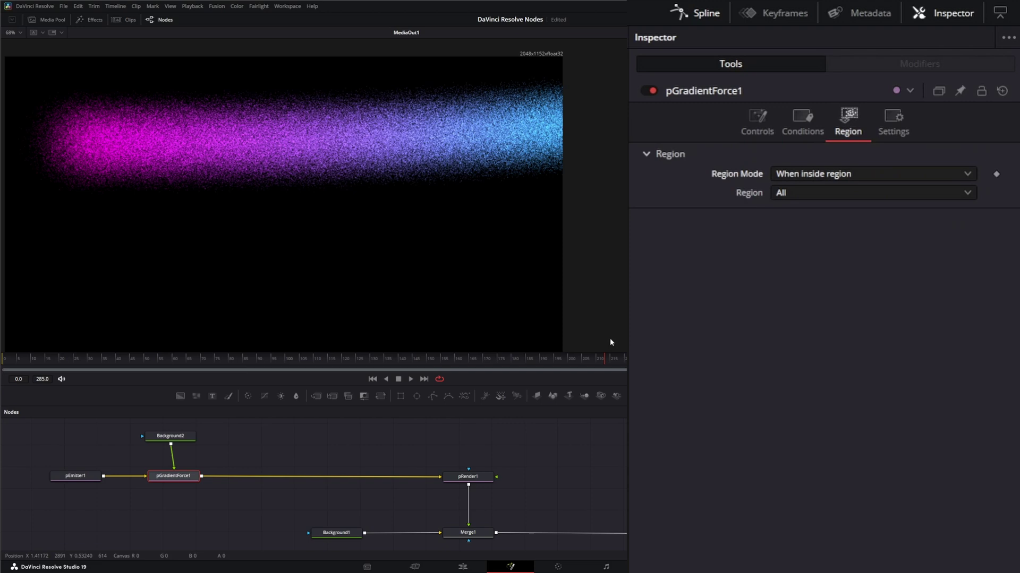
Step: Play the animation and set pGradientForce1 Strength to -1.0 so the stream bends downward
{"action": "left_click", "coordinate": [412, 379]}
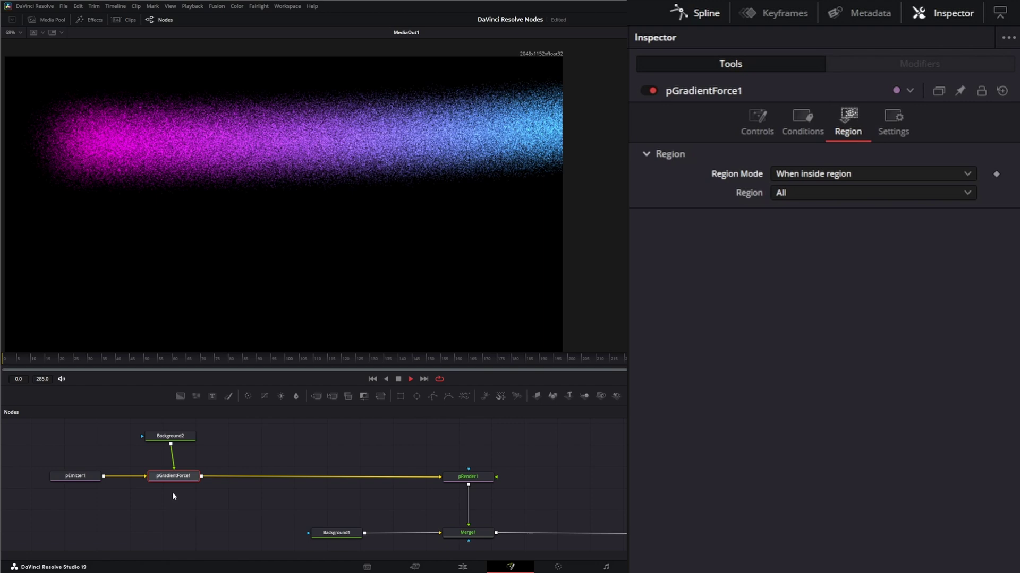
{"action": "left_click", "coordinate": [761, 119]}
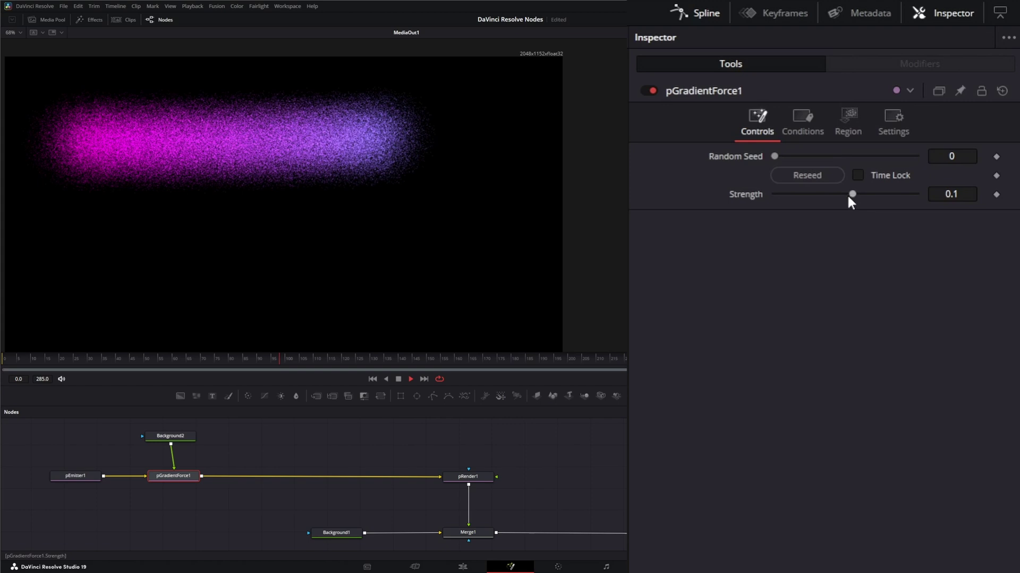
{"action": "left_click_drag", "start_coordinate": [853, 195], "coordinate": [733, 208]}
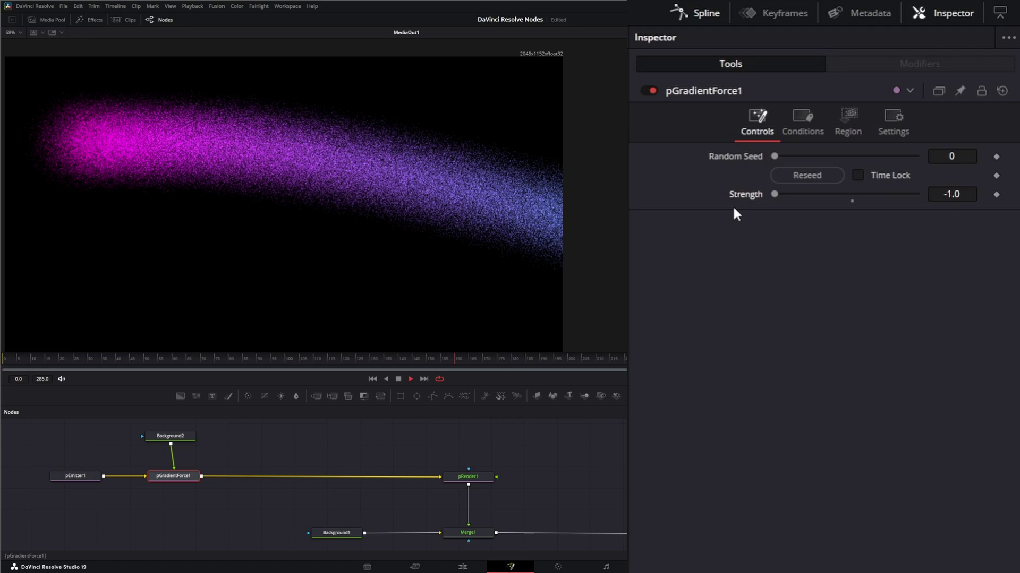
Step: Adjust Background2's gradient start and end points while checking the force result
{"action": "left_click", "coordinate": [171, 438]}
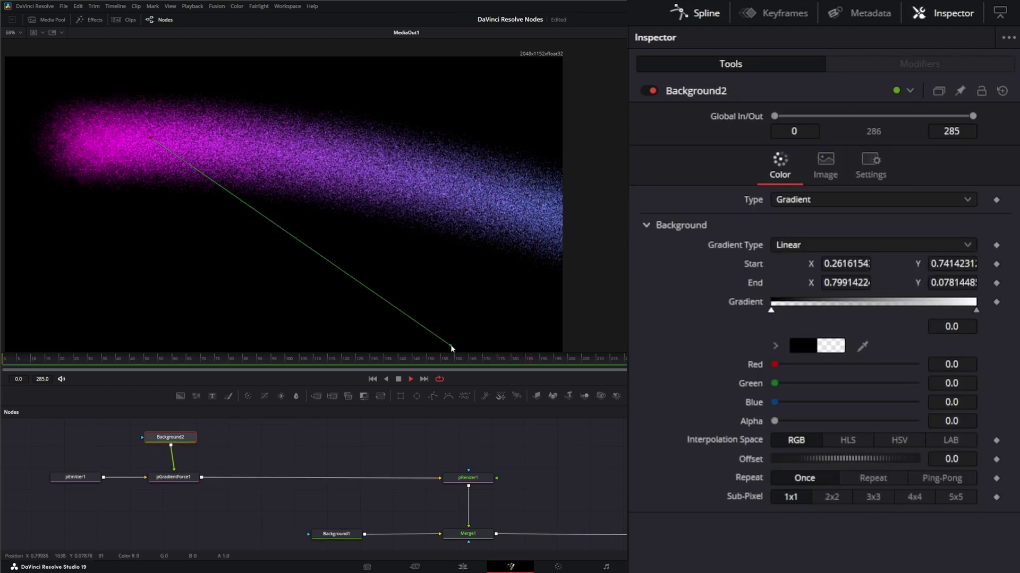
{"action": "left_click_drag", "start_coordinate": [451, 346], "coordinate": [339, 341]}
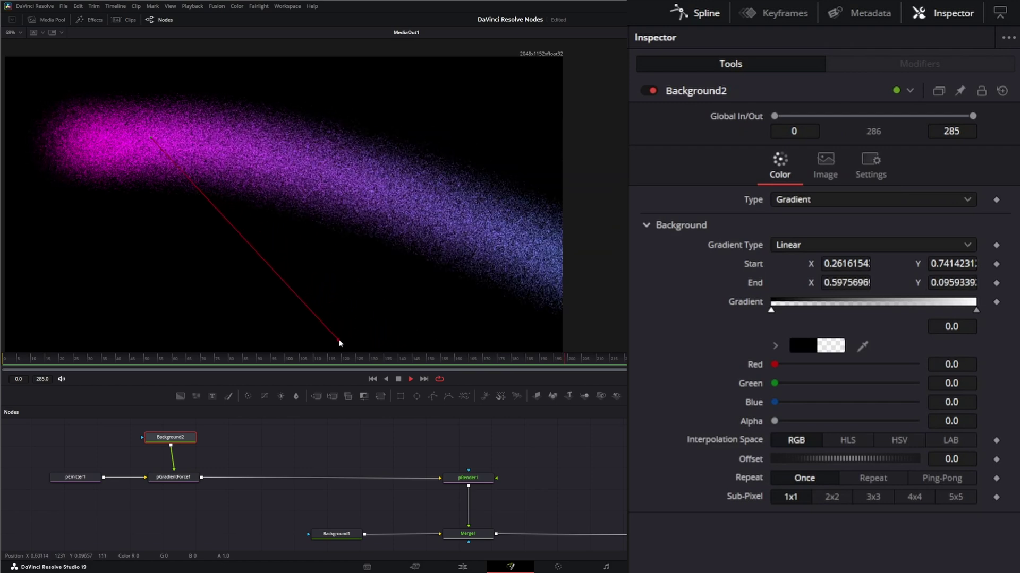
{"action": "left_click_drag", "start_coordinate": [151, 140], "coordinate": [129, 143]}
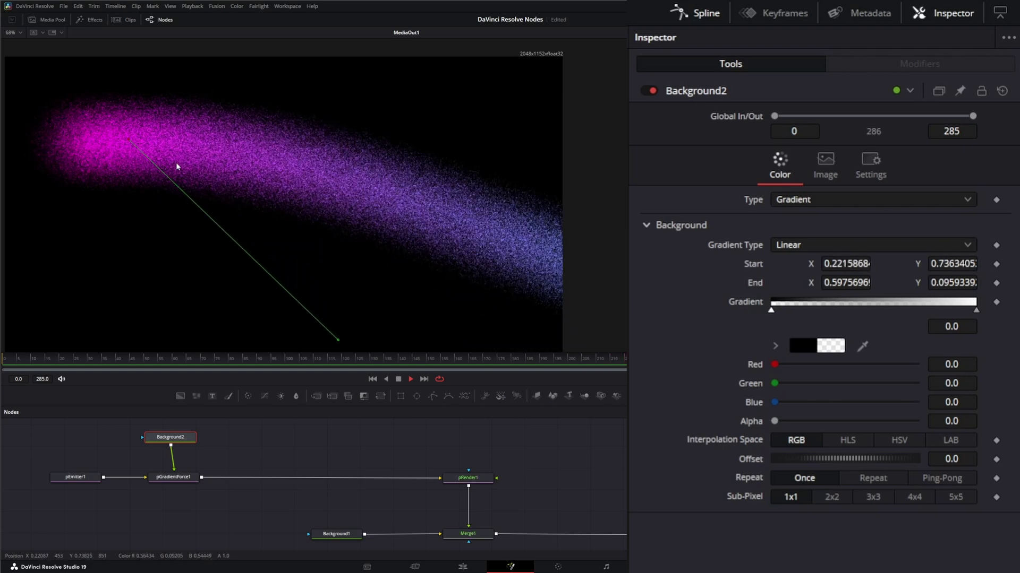
{"action": "left_click", "coordinate": [177, 479]}
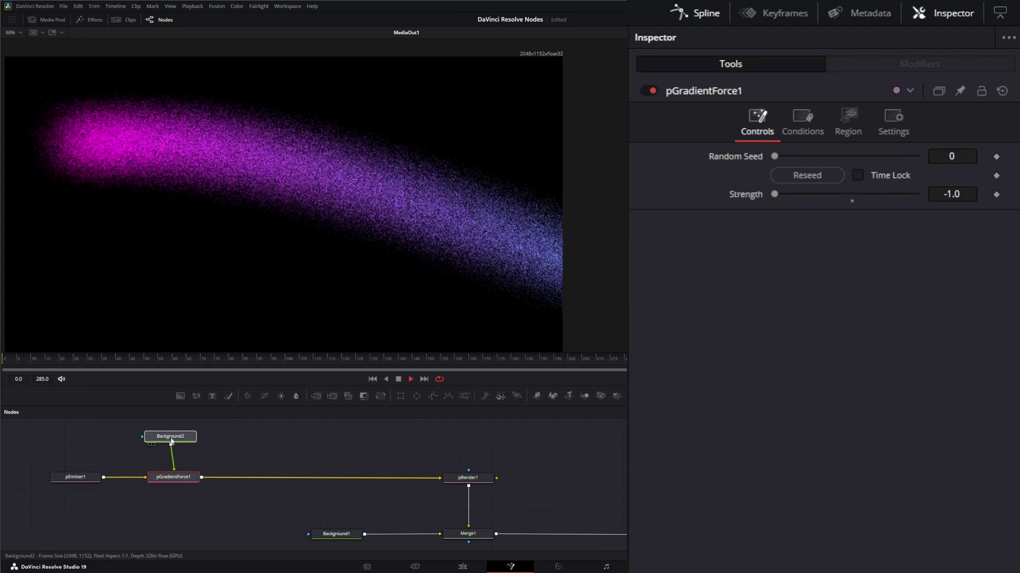
{"action": "left_click_drag", "start_coordinate": [171, 442], "coordinate": [173, 441]}
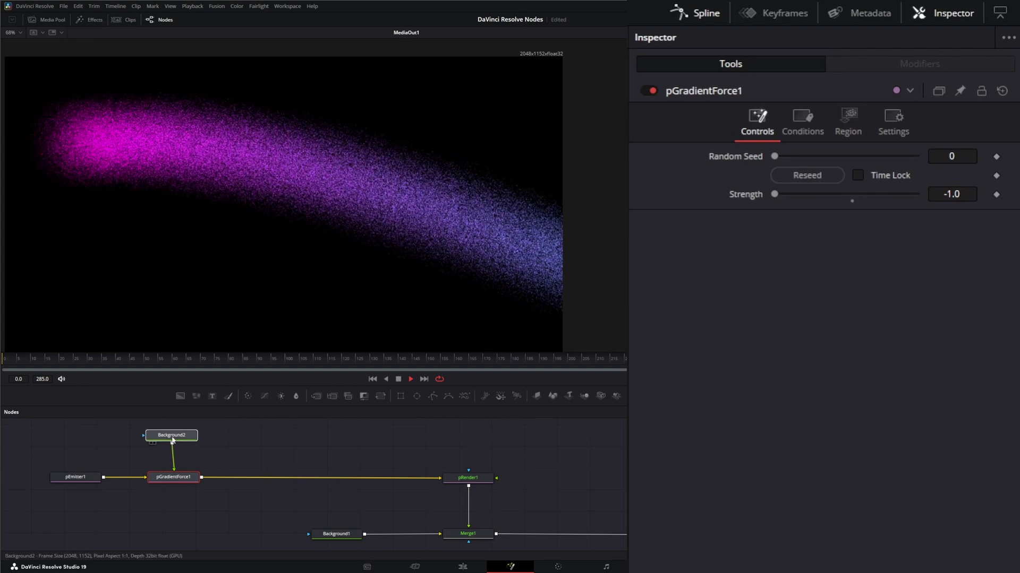
{"action": "left_click", "coordinate": [173, 441]}
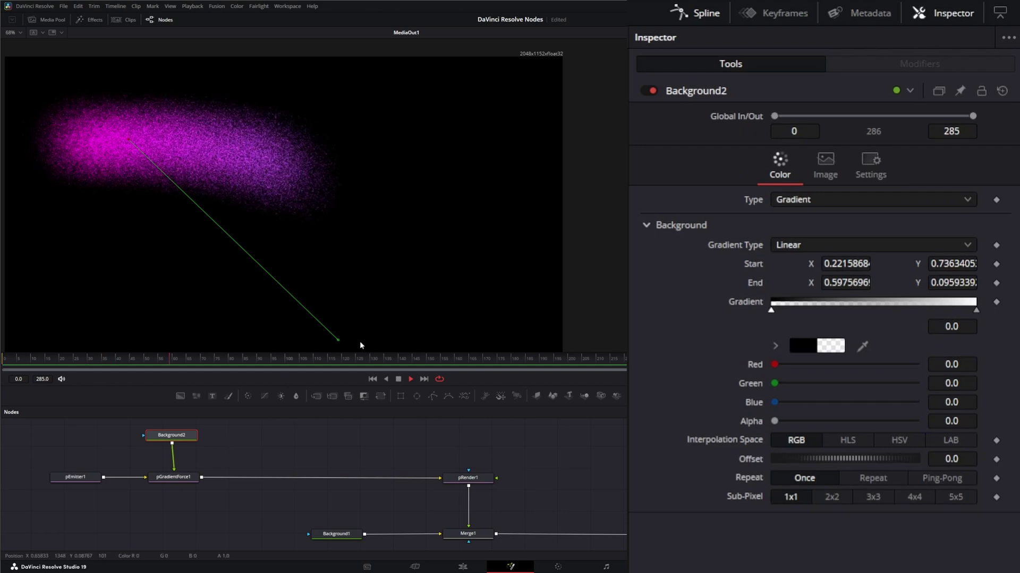
{"action": "left_click_drag", "start_coordinate": [128, 138], "coordinate": [194, 109]}
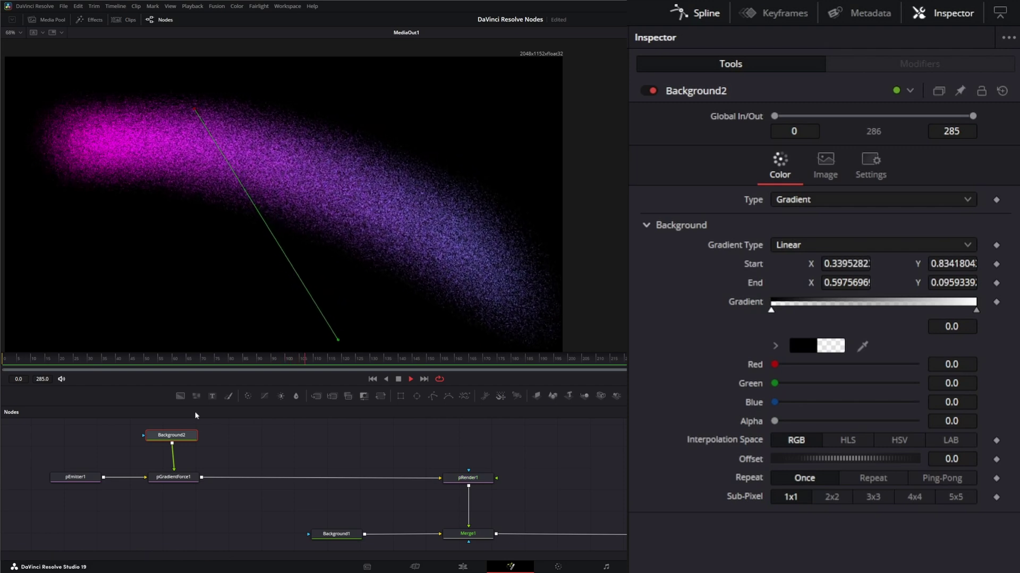
Step: Move Background2 aside, stop playback, and disconnect it from pGradientForce1
{"action": "left_click_drag", "start_coordinate": [194, 435], "coordinate": [127, 437]}
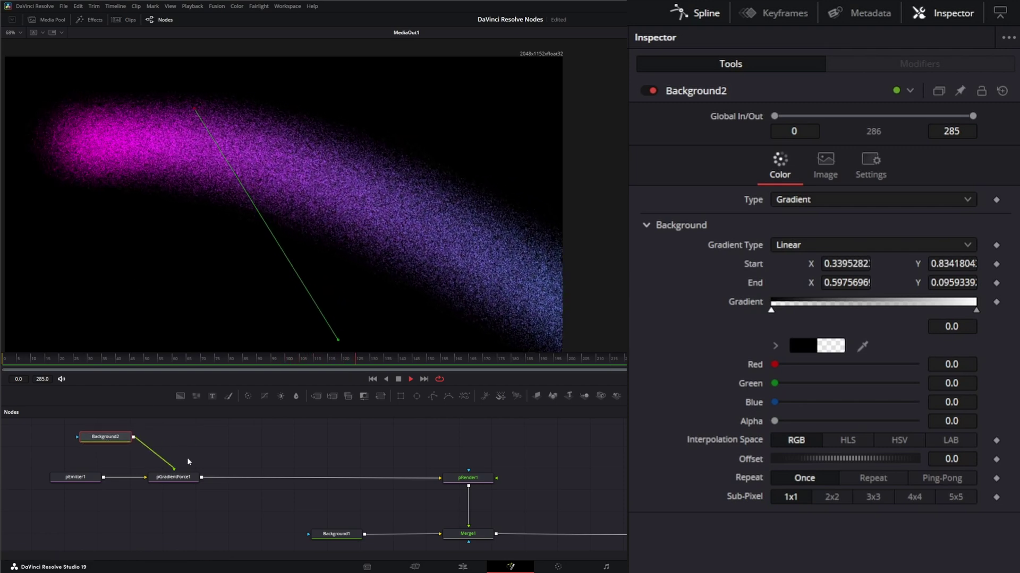
{"action": "left_click", "coordinate": [399, 380]}
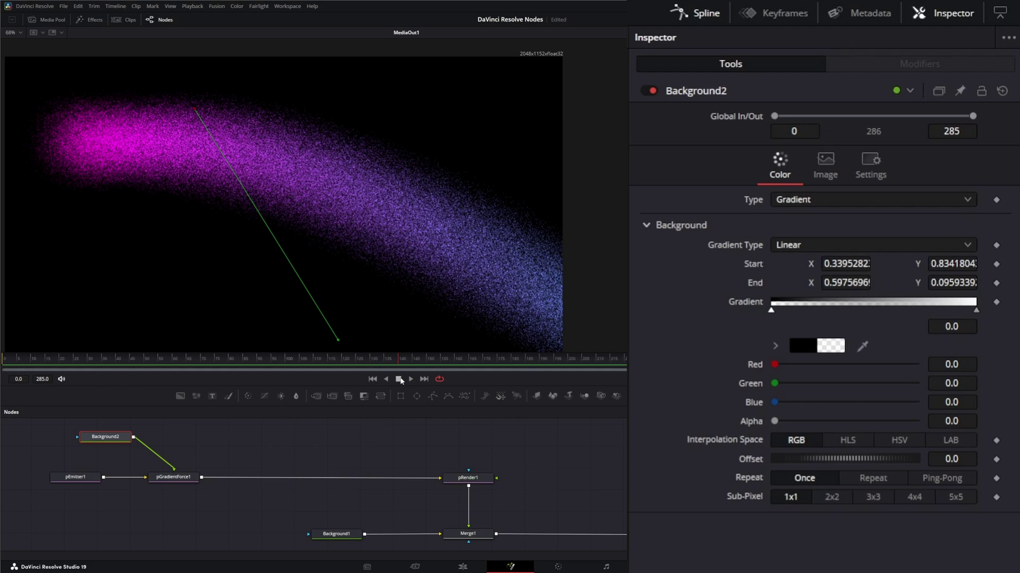
{"action": "left_click_drag", "start_coordinate": [158, 444], "coordinate": [219, 436]}
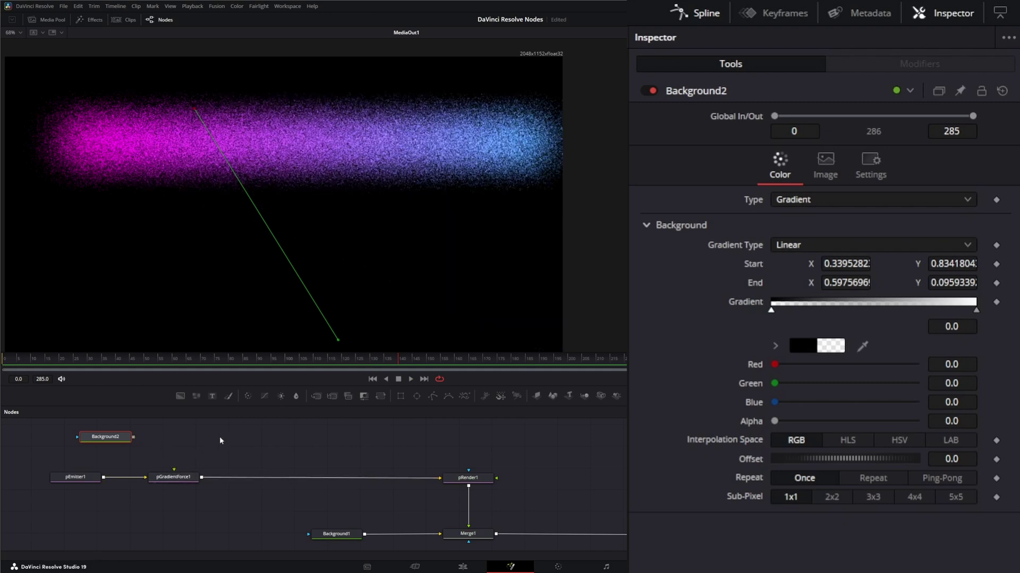
Step: Add a FastNoise node with Detail 3.16, Contrast 3.28 and Brightness 0.04
{"action": "key", "text": "shift+space"}
{"action": "type", "text": "fas"}
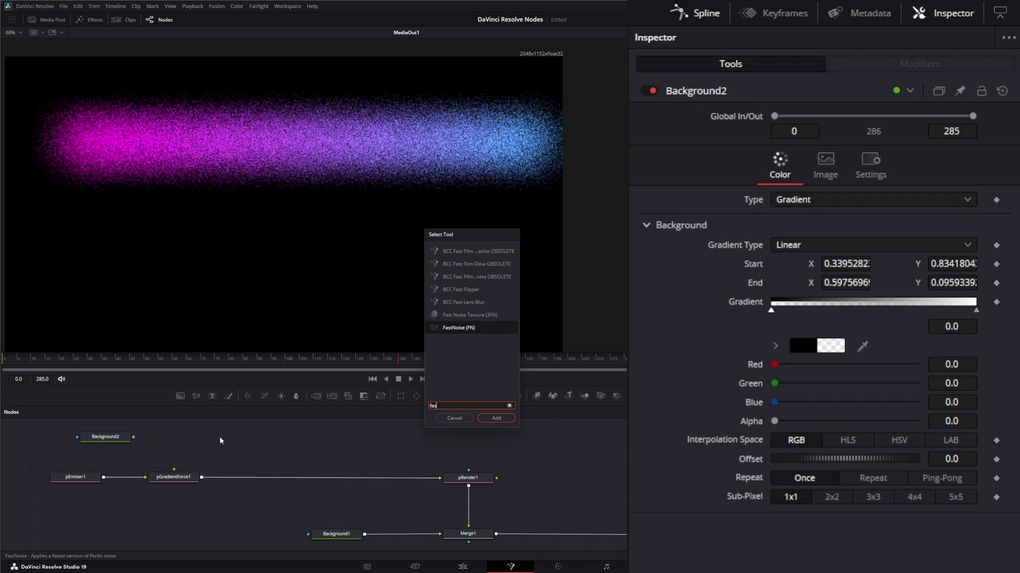
{"action": "key", "text": "Return"}
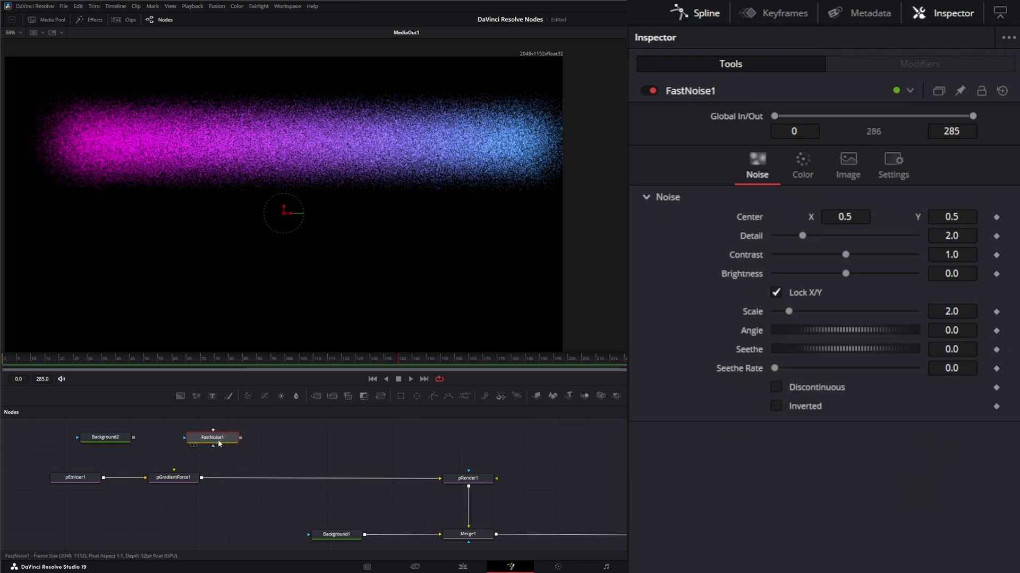
{"action": "key", "text": "1"}
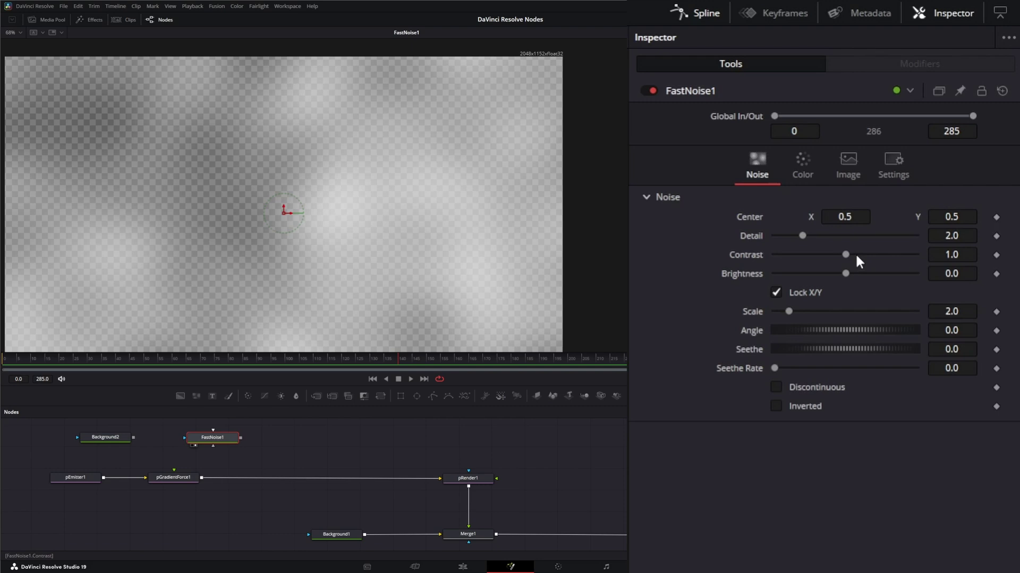
{"action": "left_click_drag", "start_coordinate": [845, 255], "coordinate": [887, 256]}
{"action": "left_click_drag", "start_coordinate": [802, 235], "coordinate": [820, 236]}
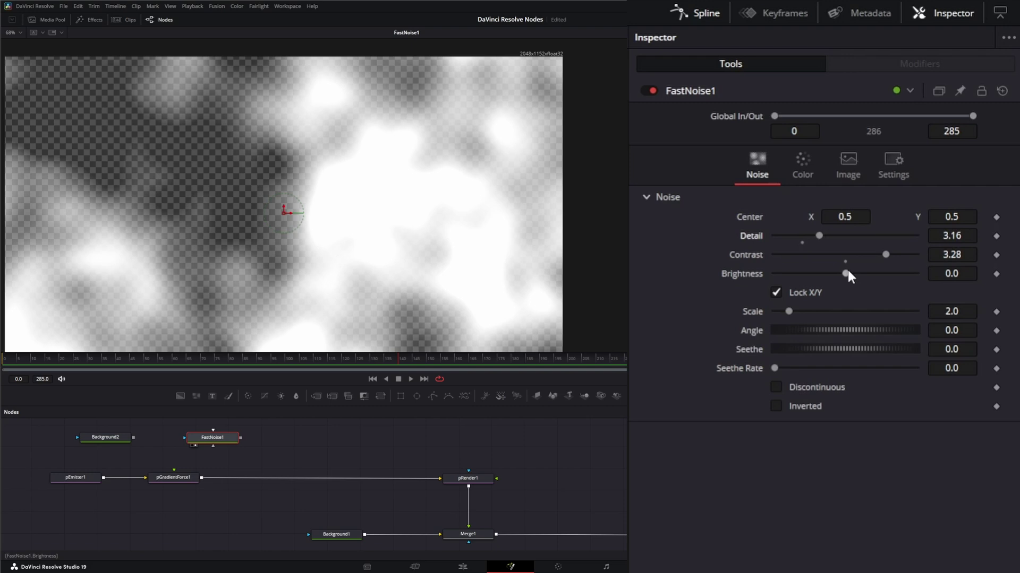
{"action": "left_click_drag", "start_coordinate": [846, 273], "coordinate": [849, 275]}
Step: Keyframe Seethe at 0 on the first frame and 40 on the last frame, then preview
{"action": "left_click", "coordinate": [997, 350]}
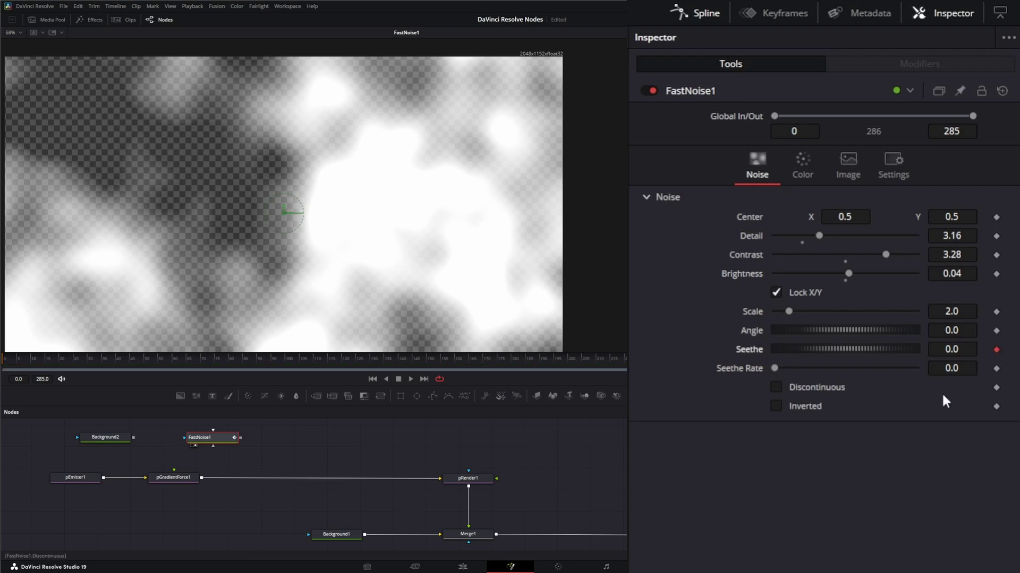
{"action": "left_click", "coordinate": [424, 379]}
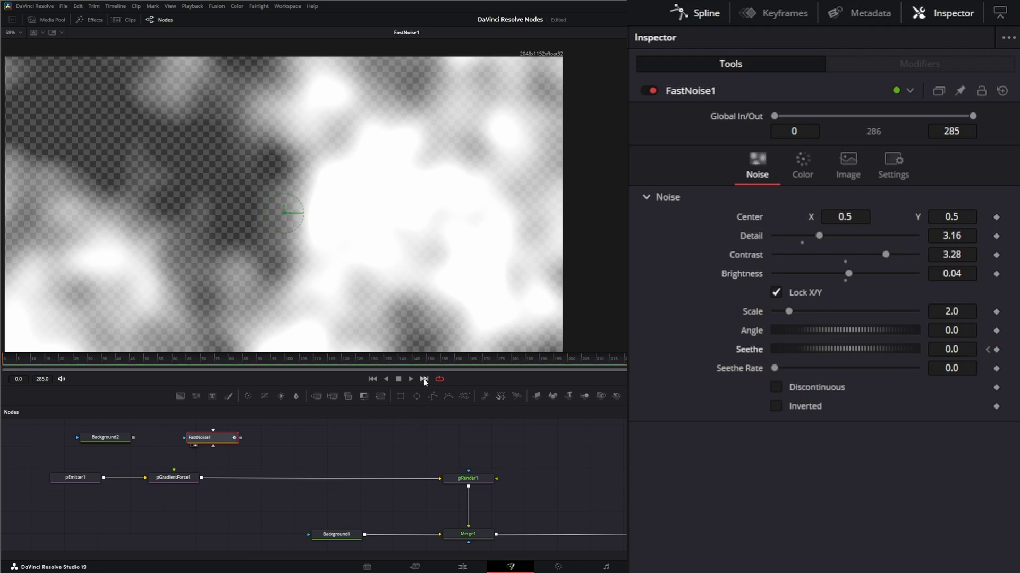
{"action": "left_click", "coordinate": [959, 351]}
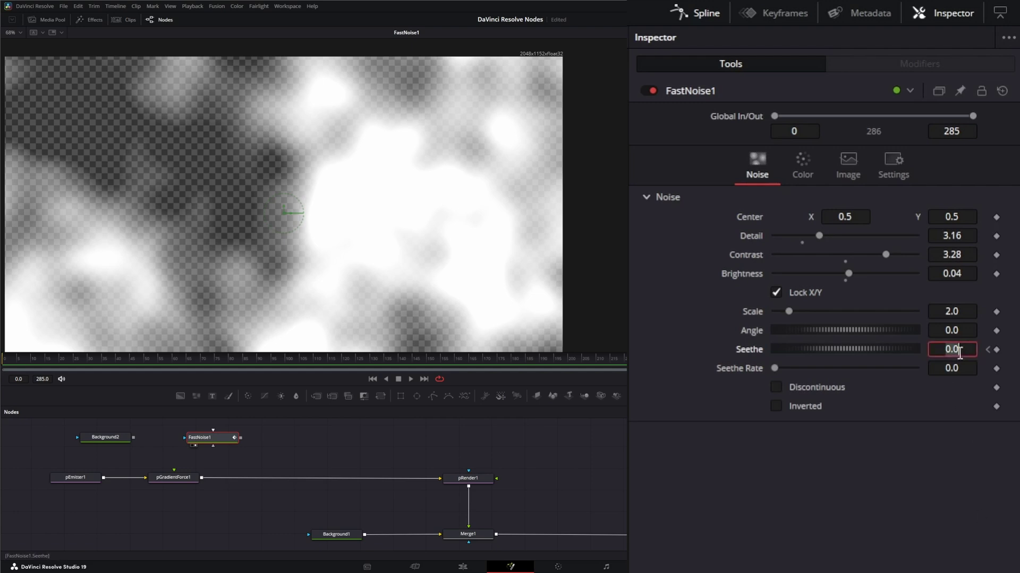
{"action": "type", "text": "40"}
{"action": "key", "text": "Tab"}
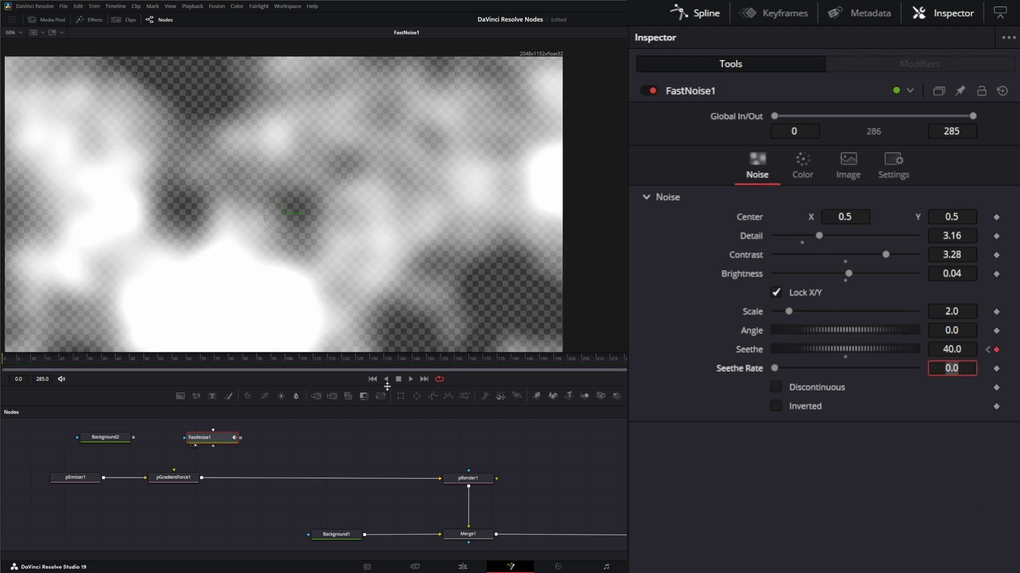
{"action": "left_click", "coordinate": [409, 379]}
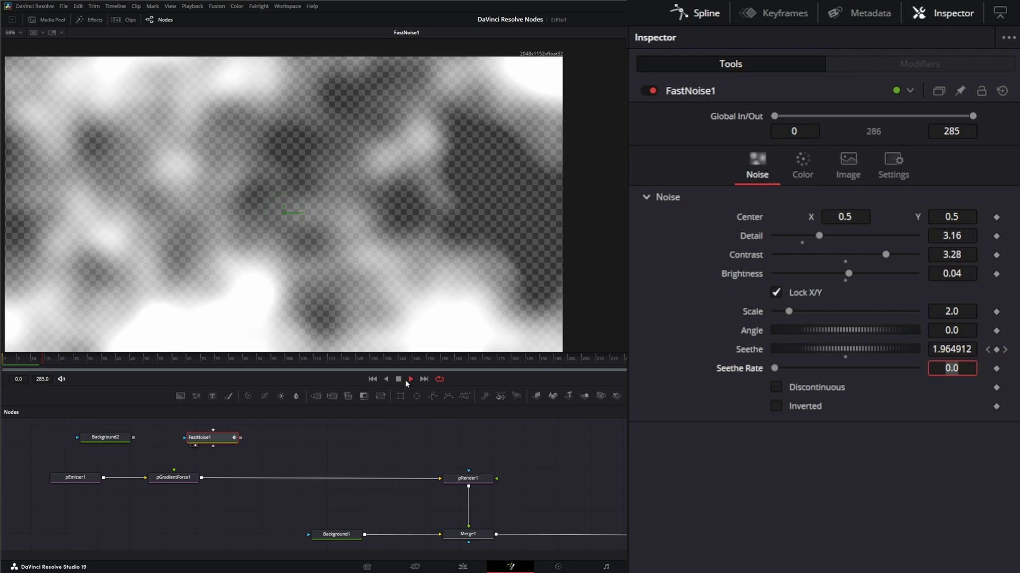
{"action": "left_click", "coordinate": [399, 379]}
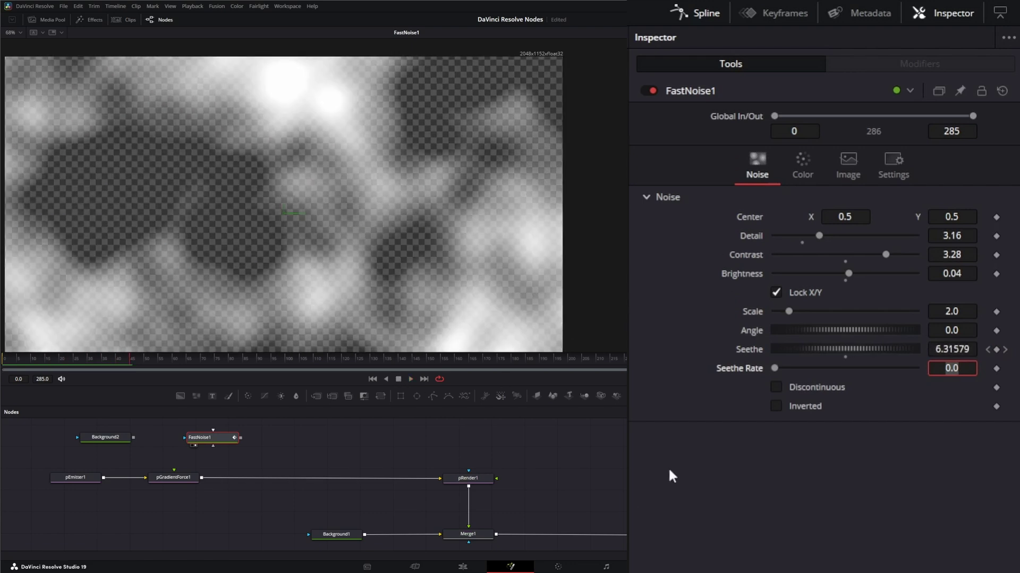
Step: Change the last-frame Seethe keyframe from 40 to 4
{"action": "left_click", "coordinate": [373, 379]}
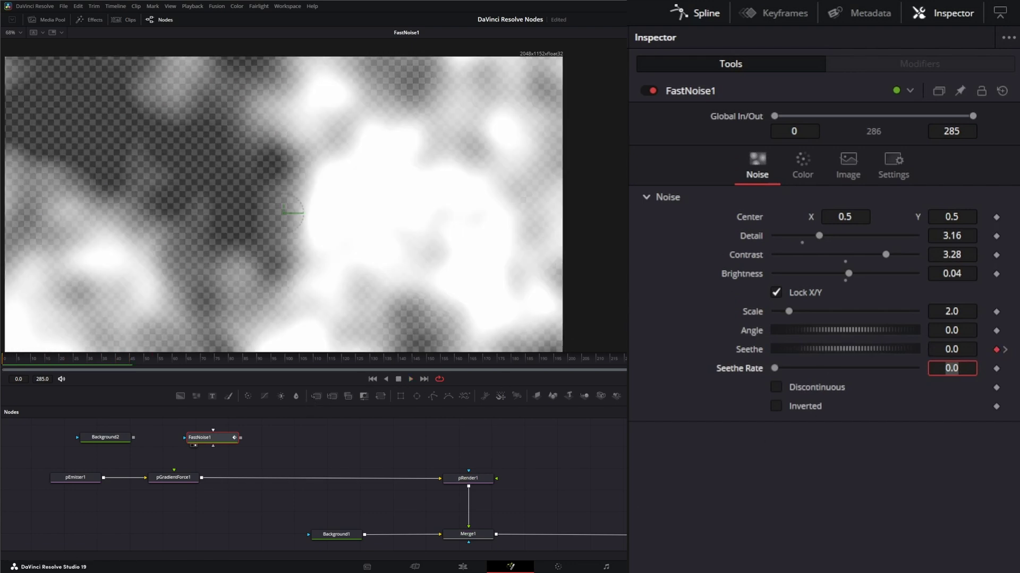
{"action": "left_click", "coordinate": [425, 381]}
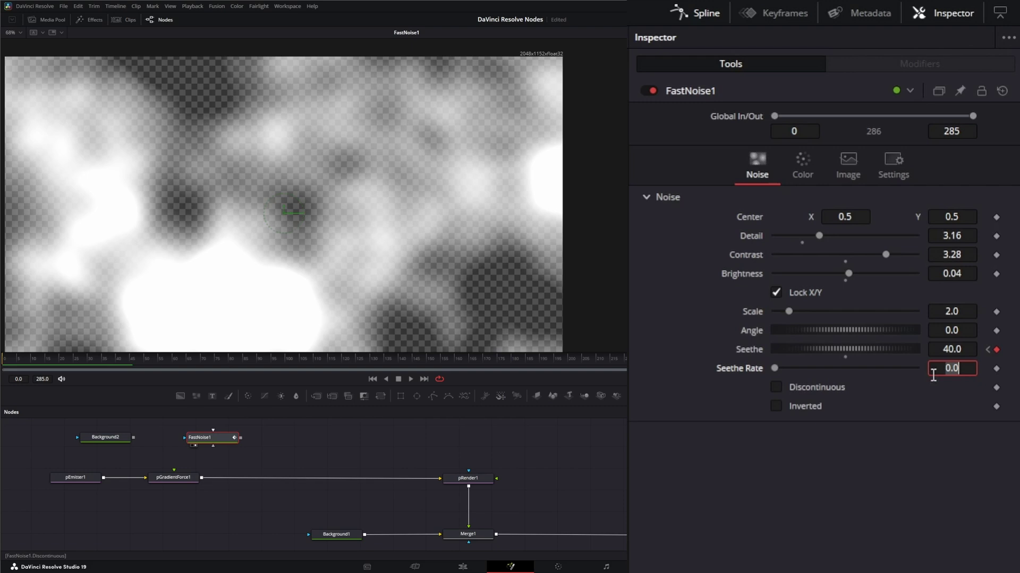
{"action": "left_click", "coordinate": [957, 351]}
{"action": "double_click", "coordinate": [958, 350]}
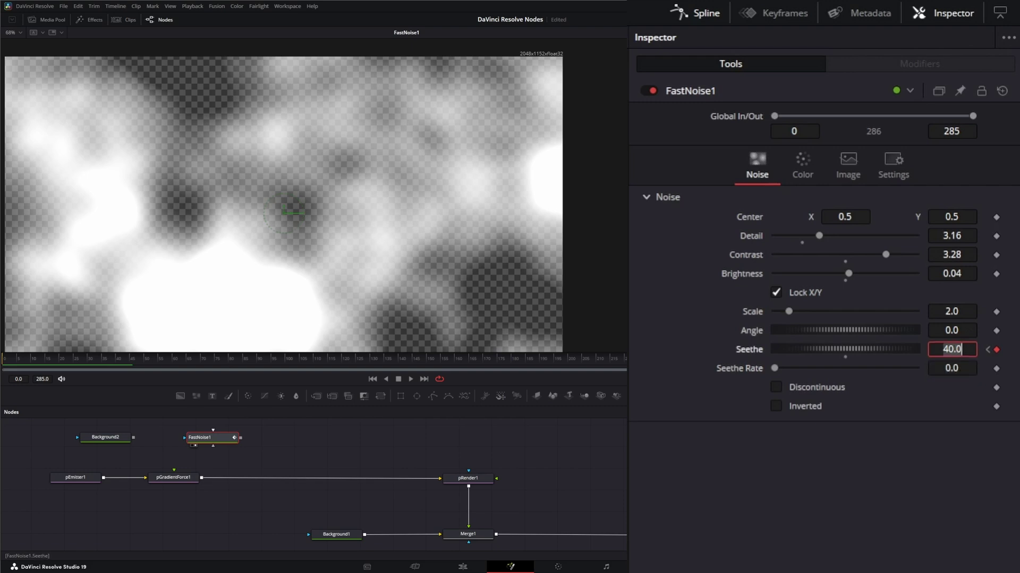
{"action": "type", "text": "4"}
{"action": "key", "text": "Tab"}
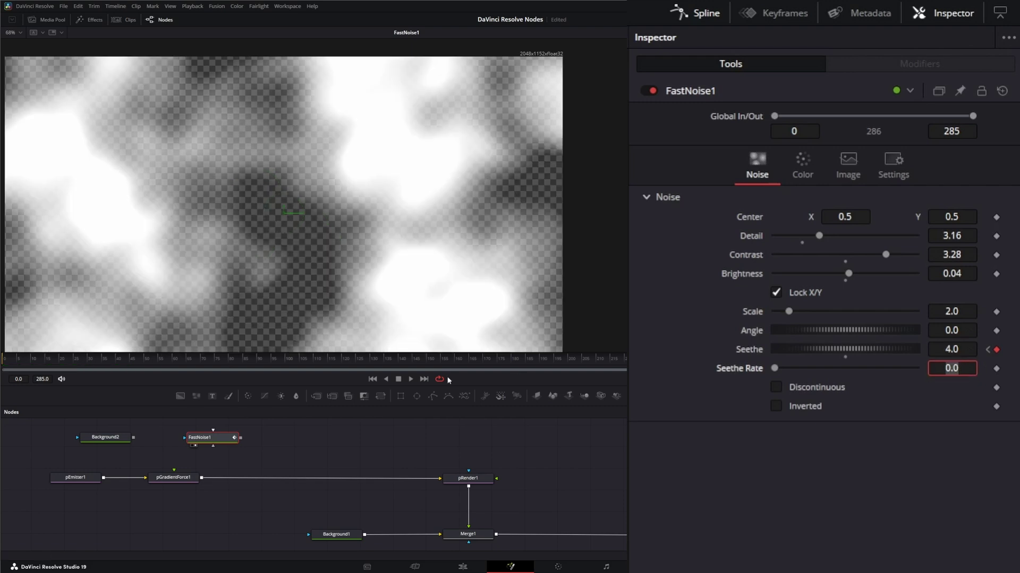
Step: Preview the seething noise, then connect FastNoise1 into pGradientForce1 and place it above
{"action": "left_click", "coordinate": [372, 378]}
{"action": "left_click", "coordinate": [411, 379]}
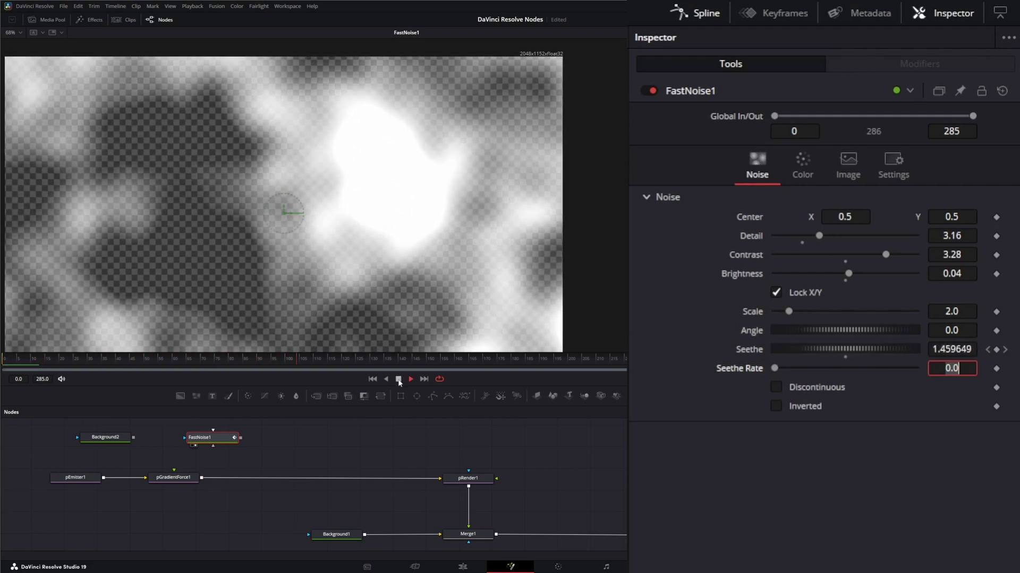
{"action": "left_click", "coordinate": [398, 379]}
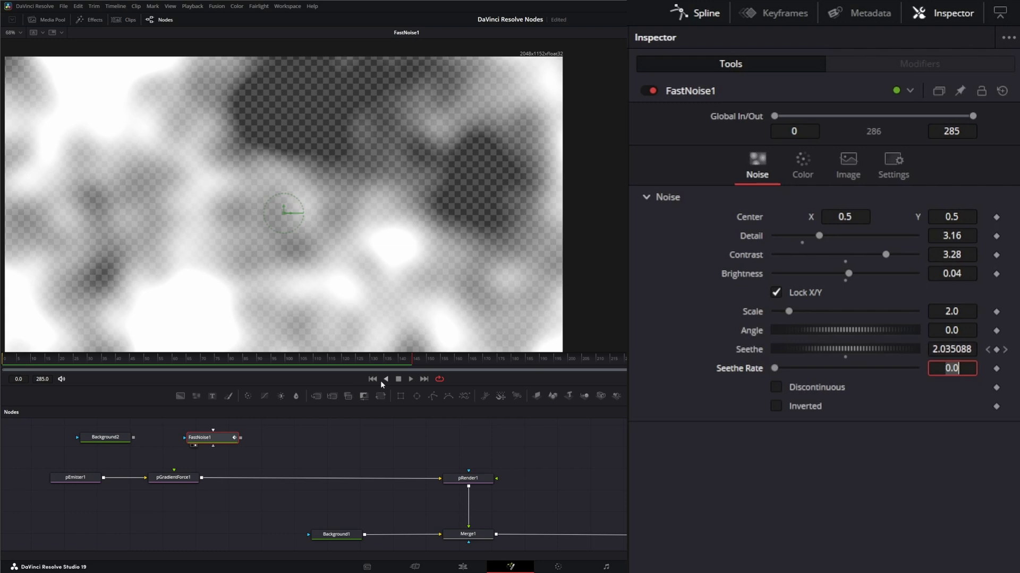
{"action": "left_click", "coordinate": [371, 379]}
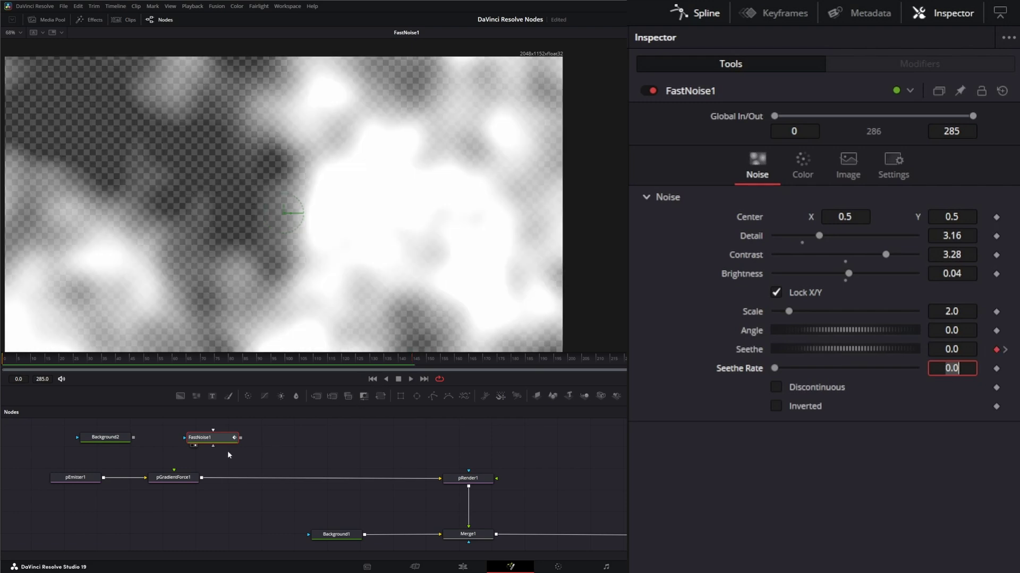
{"action": "left_click_drag", "start_coordinate": [240, 438], "coordinate": [174, 471]}
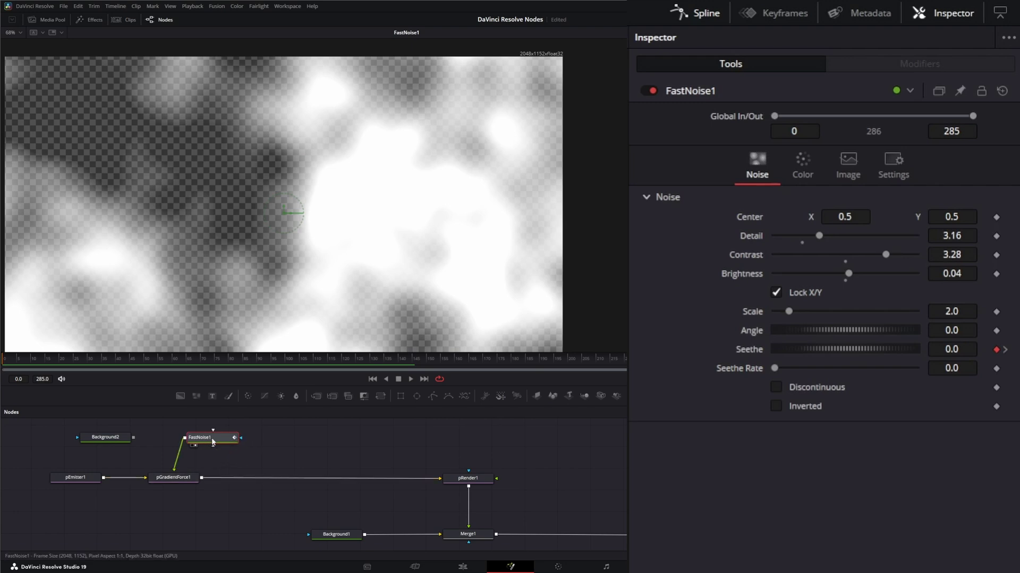
{"action": "left_click_drag", "start_coordinate": [212, 438], "coordinate": [170, 438]}
Step: Set pEmitter1's Velocity to 0
{"action": "left_click", "coordinate": [175, 480]}
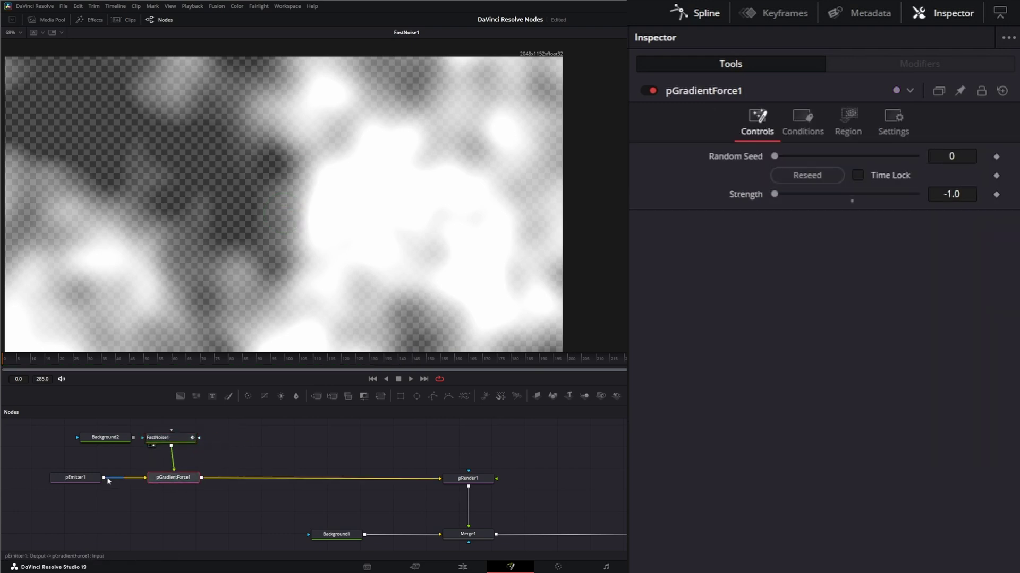
{"action": "left_click", "coordinate": [76, 479]}
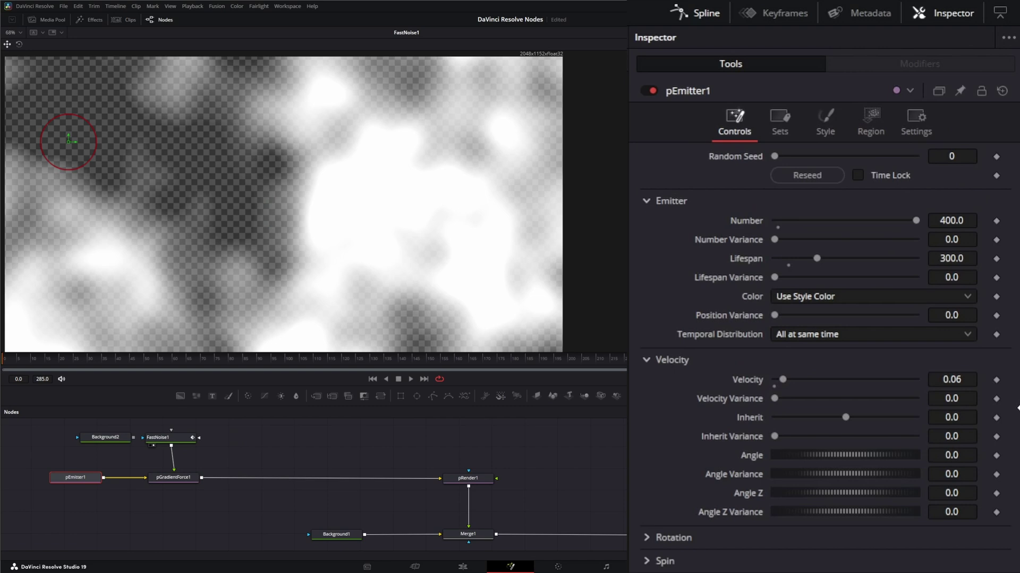
{"action": "left_click", "coordinate": [962, 381]}
{"action": "type", "text": "0"}
{"action": "key", "text": "Tab"}
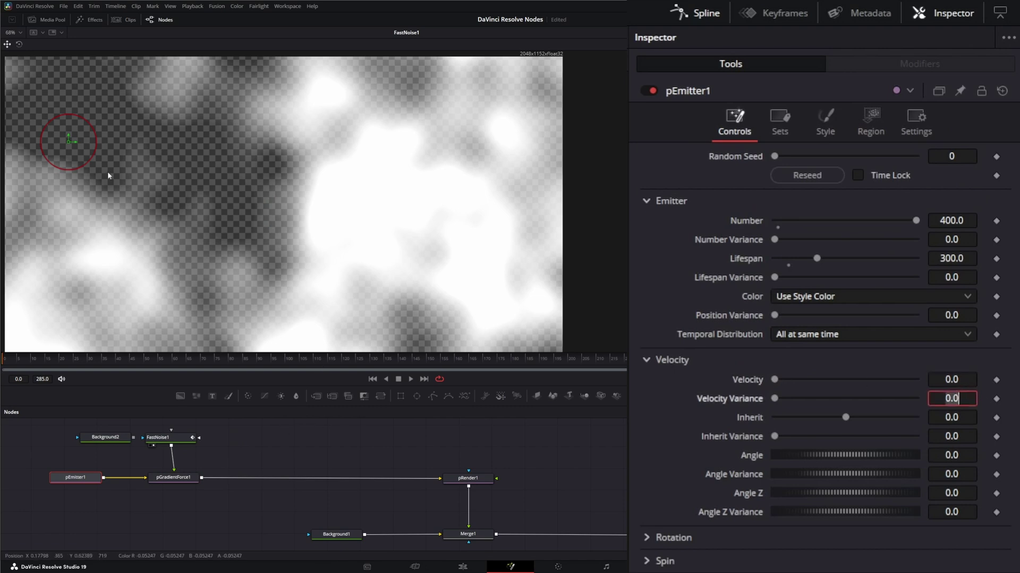
{"action": "left_click", "coordinate": [69, 143]}
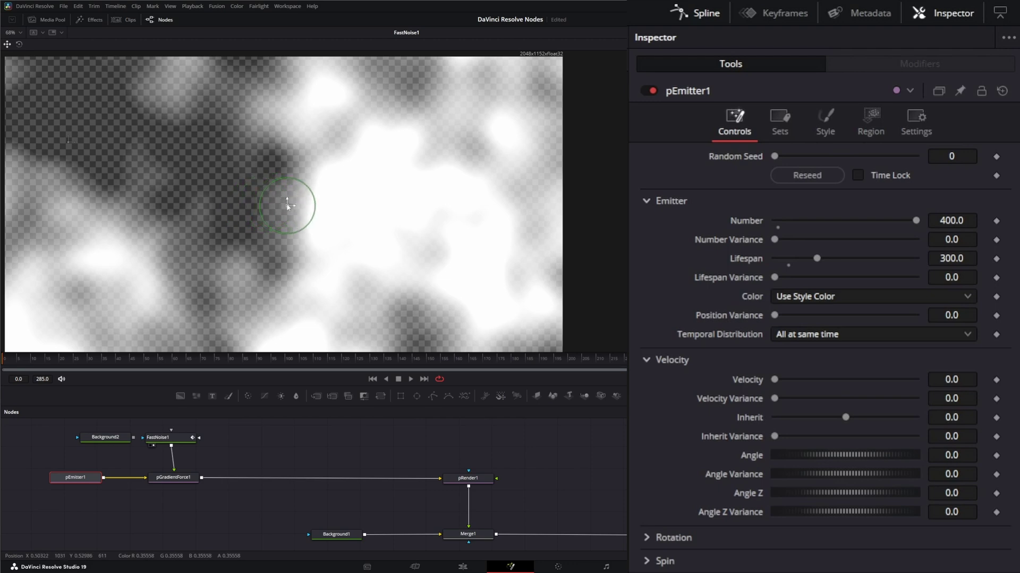
Step: Centre the emitter's sphere region, resetting its X and Y Offset to 0
{"action": "left_click_drag", "start_coordinate": [286, 204], "coordinate": [294, 205]}
{"action": "left_click", "coordinate": [870, 122]}
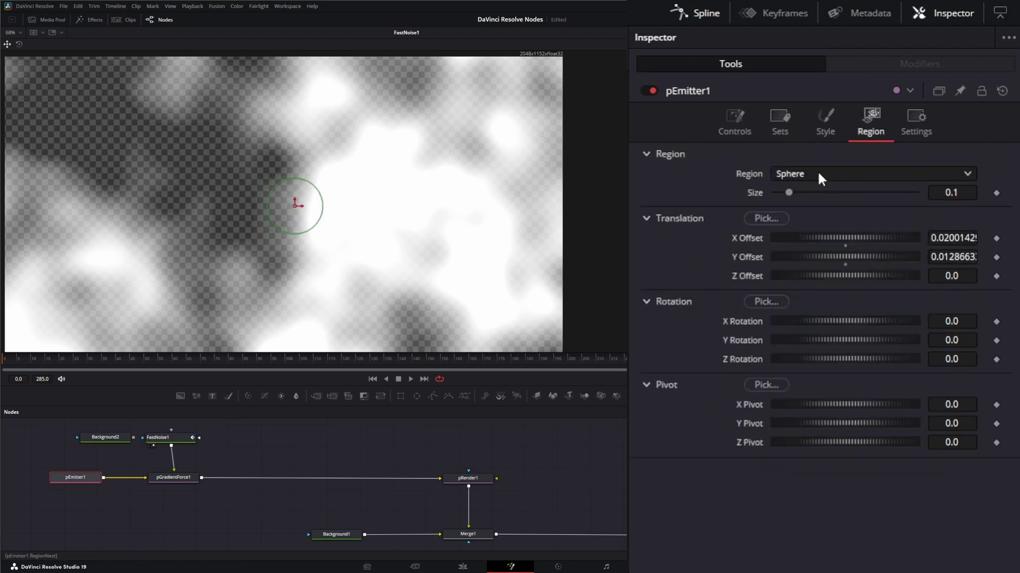
{"action": "double_click", "coordinate": [748, 238]}
{"action": "double_click", "coordinate": [745, 256]}
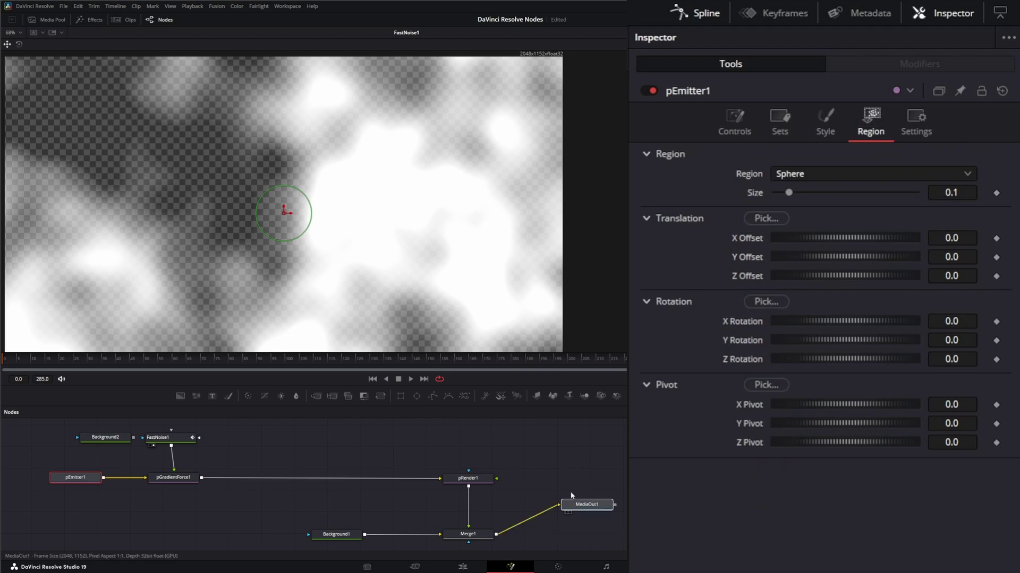
Step: View MediaOut1 and weaken pGradientForce1 Strength from -1.0 to -0.59
{"action": "left_click_drag", "start_coordinate": [584, 505], "coordinate": [412, 303]}
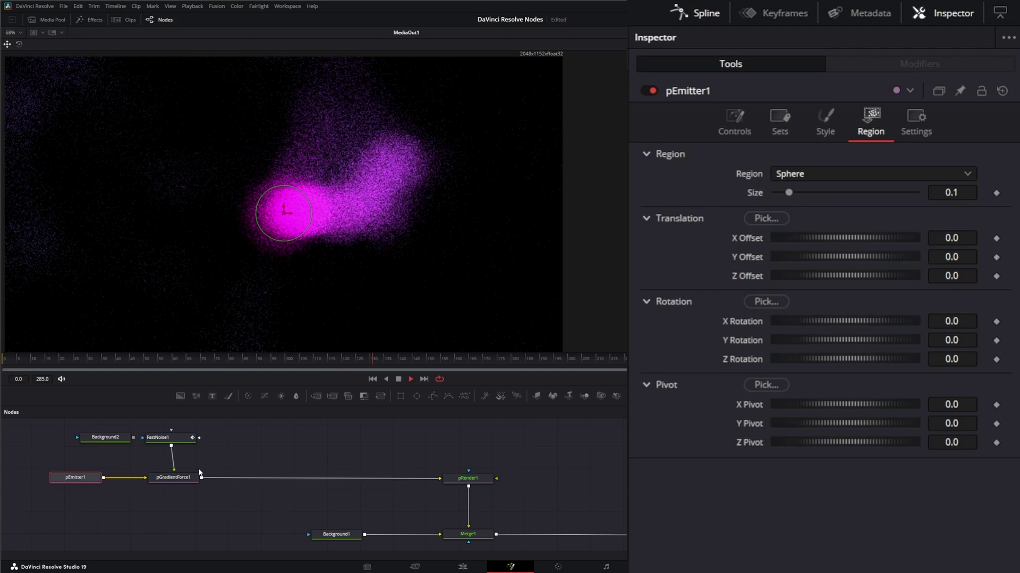
{"action": "left_click", "coordinate": [176, 477]}
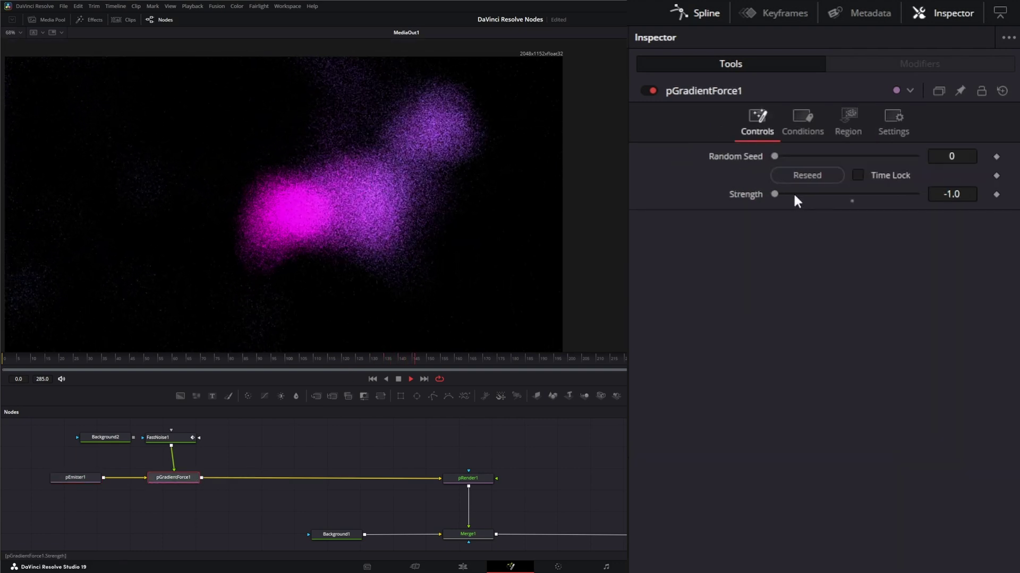
{"action": "left_click_drag", "start_coordinate": [774, 194], "coordinate": [803, 194]}
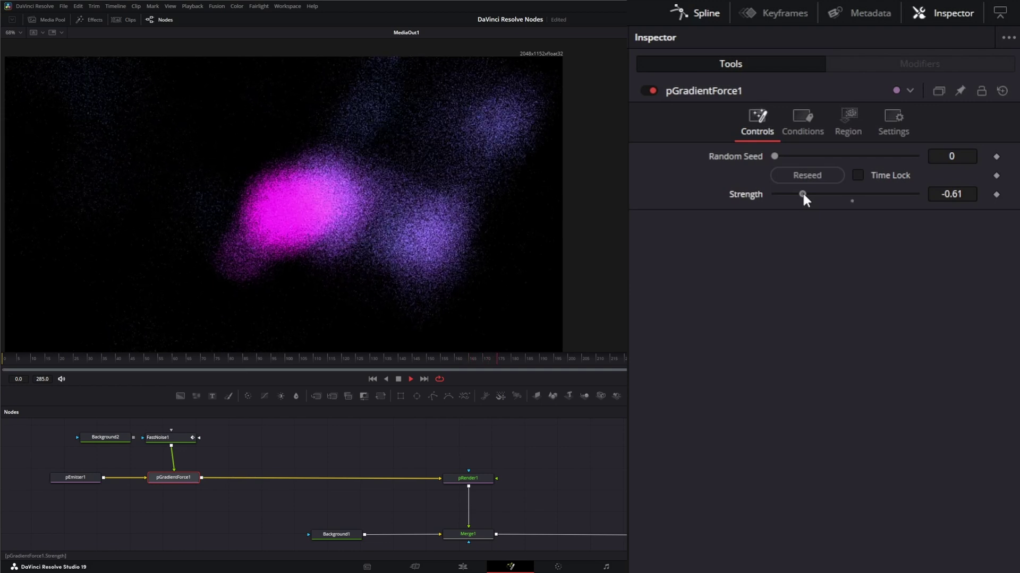
{"action": "left_click_drag", "start_coordinate": [802, 194], "coordinate": [804, 193]}
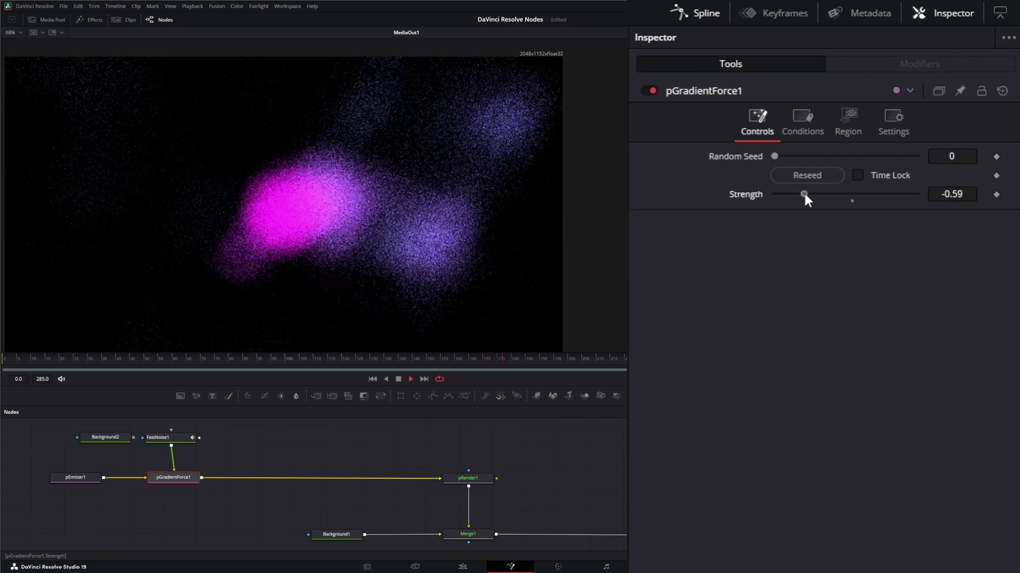
Step: Stop playback at the first frame and add a pFollow node after pGradientForce1
{"action": "left_click", "coordinate": [400, 379]}
{"action": "left_click", "coordinate": [372, 380]}
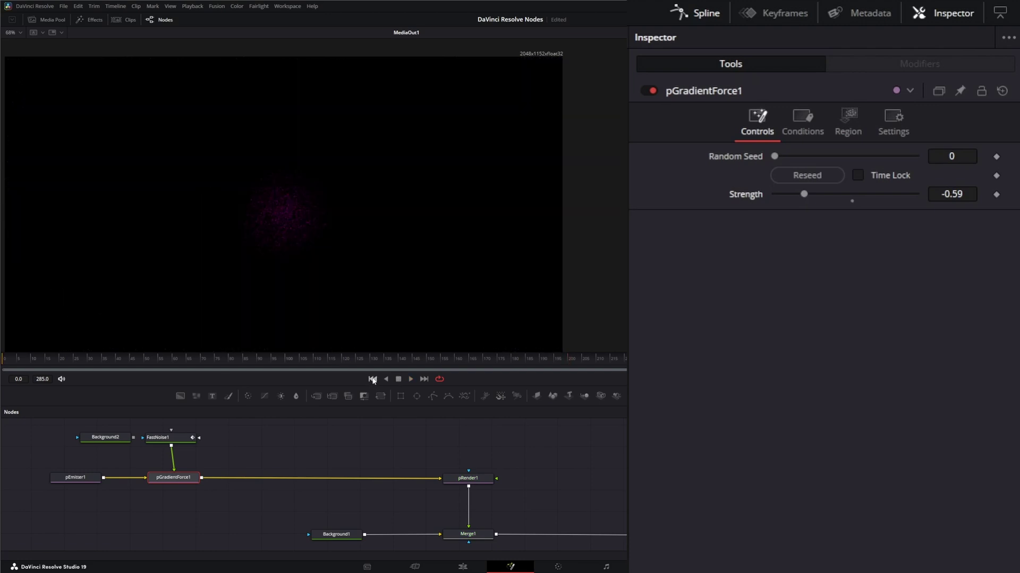
{"action": "key", "text": "shift+space"}
{"action": "type", "text": "fas"}
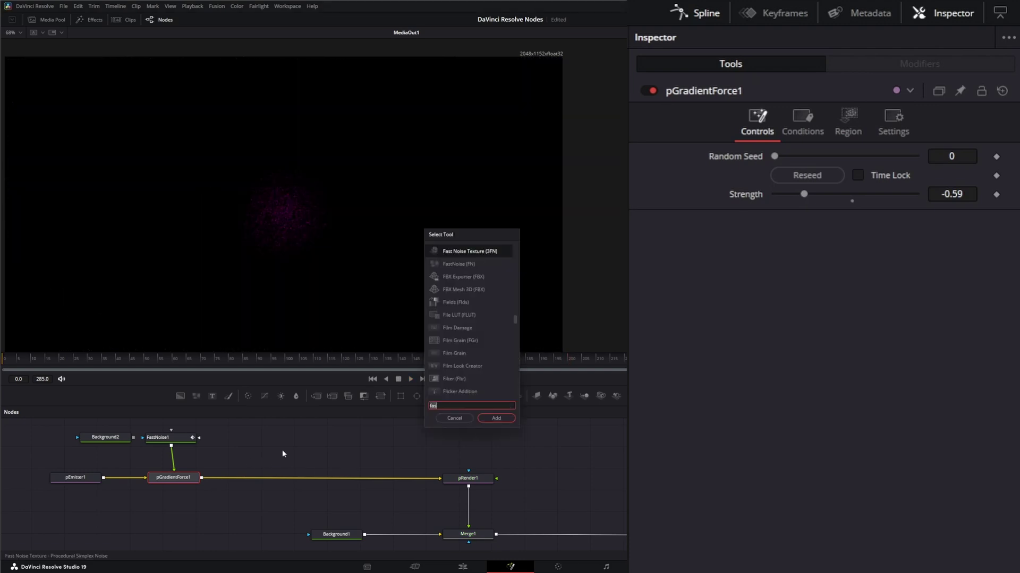
{"action": "key", "text": "BackSpace"}
{"action": "key", "text": "BackSpace"}
{"action": "key", "text": "BackSpace"}
{"action": "type", "text": "p"}
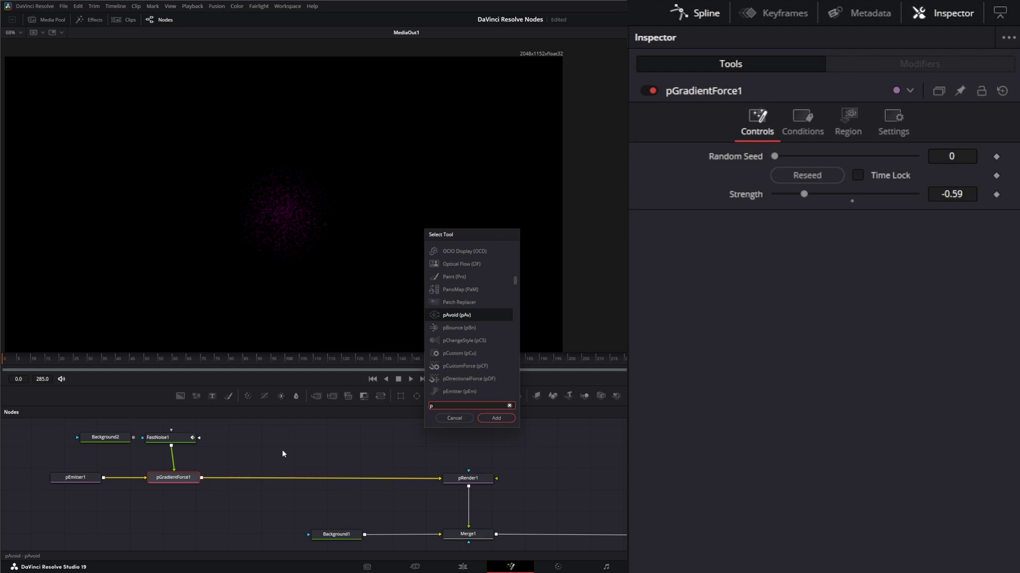
{"action": "type", "text": "f"}
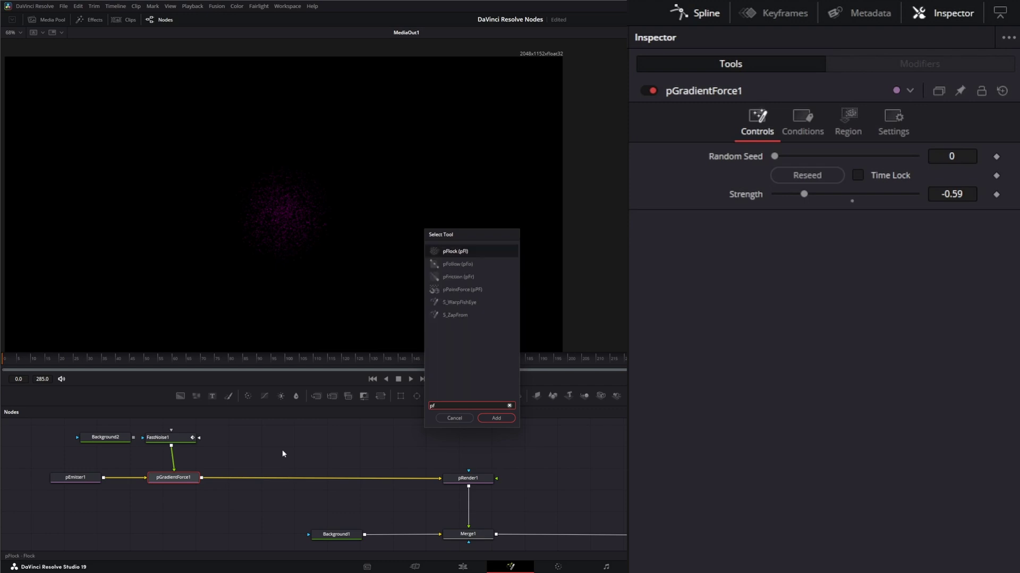
{"action": "key", "text": "Down"}
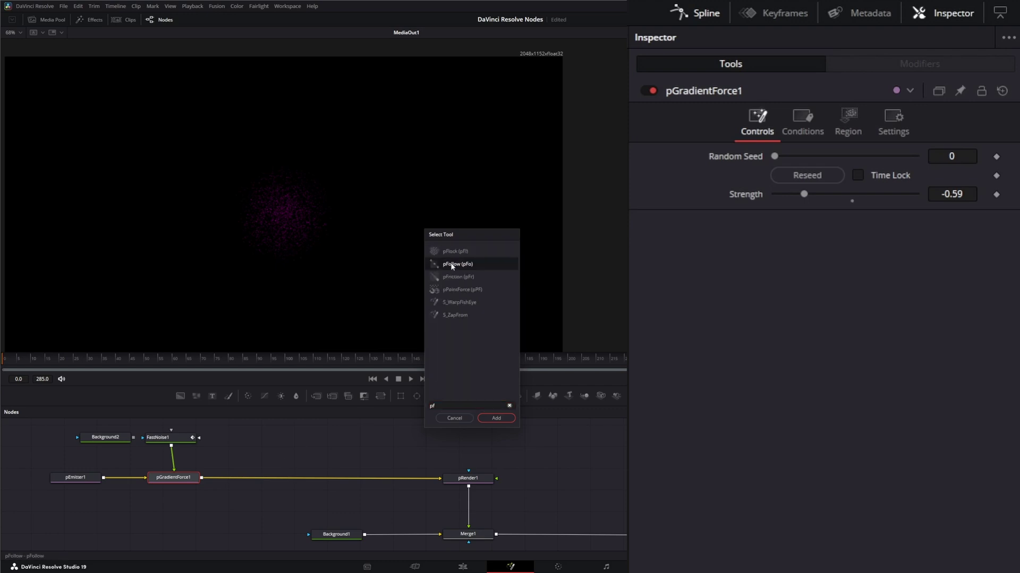
{"action": "left_click", "coordinate": [496, 418]}
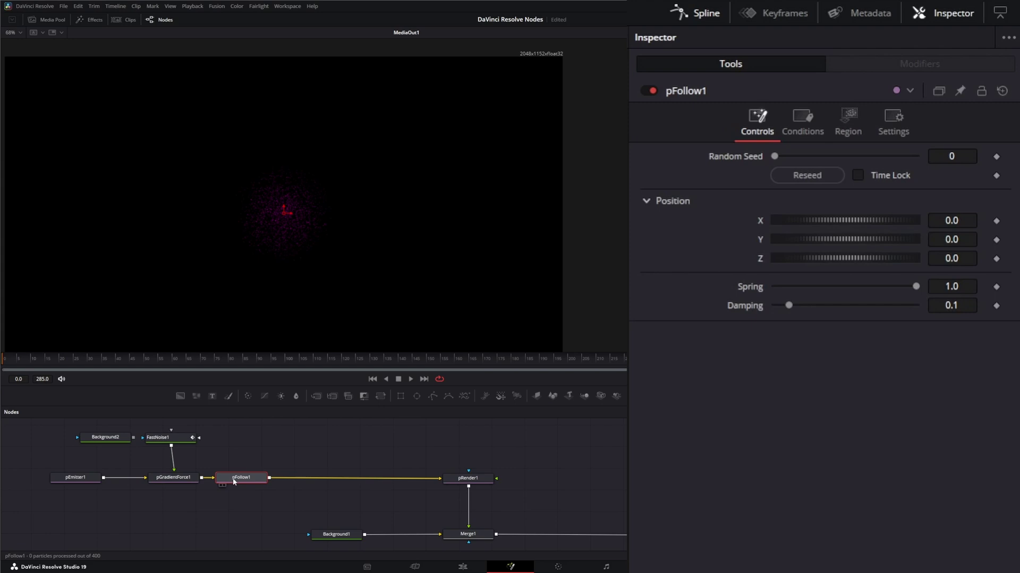
Step: Set pFollow1's Region Mode to When inside region
{"action": "left_click", "coordinate": [849, 114]}
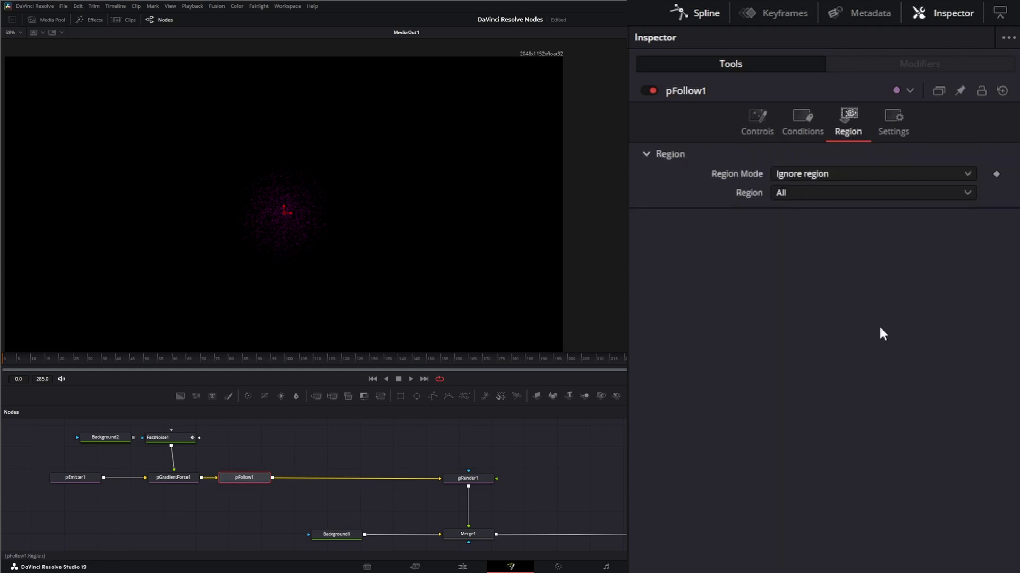
{"action": "left_click", "coordinate": [796, 173]}
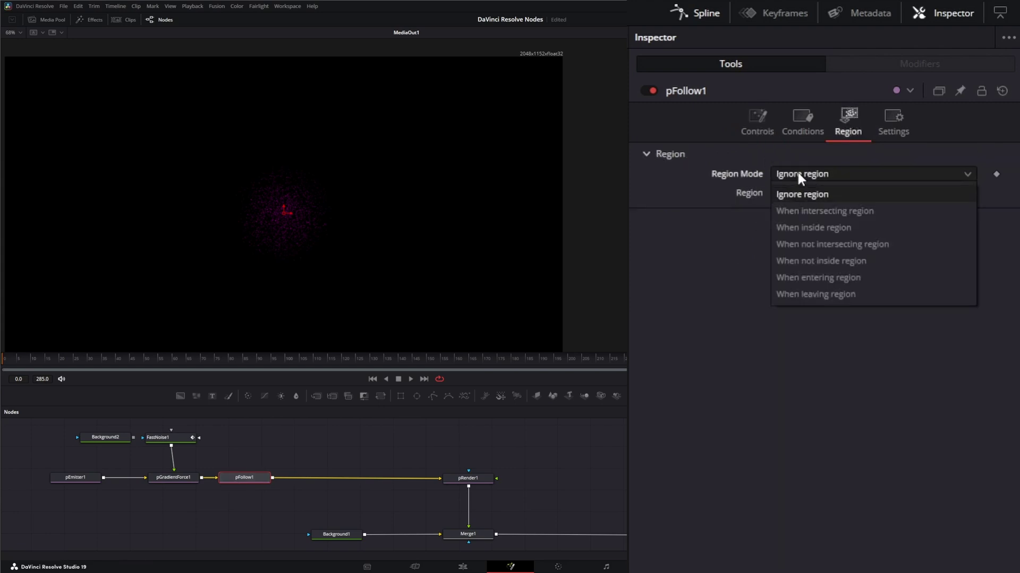
{"action": "left_click", "coordinate": [827, 226]}
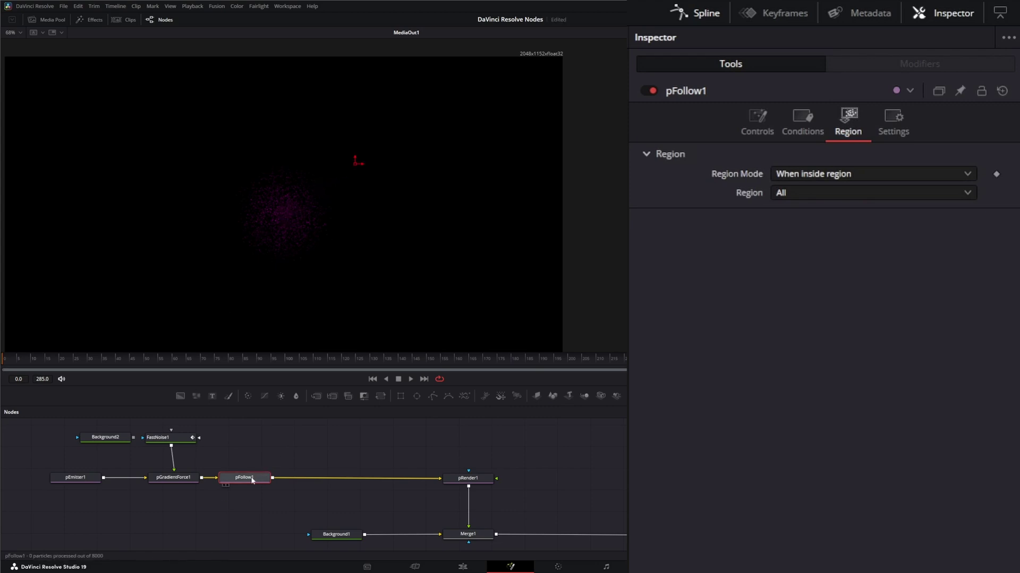
Step: Insert a pFlock node between pFollow1 and pRender1
{"action": "left_click", "coordinate": [323, 468]}
{"action": "key", "text": "shift+space"}
{"action": "type", "text": "pFollow"}
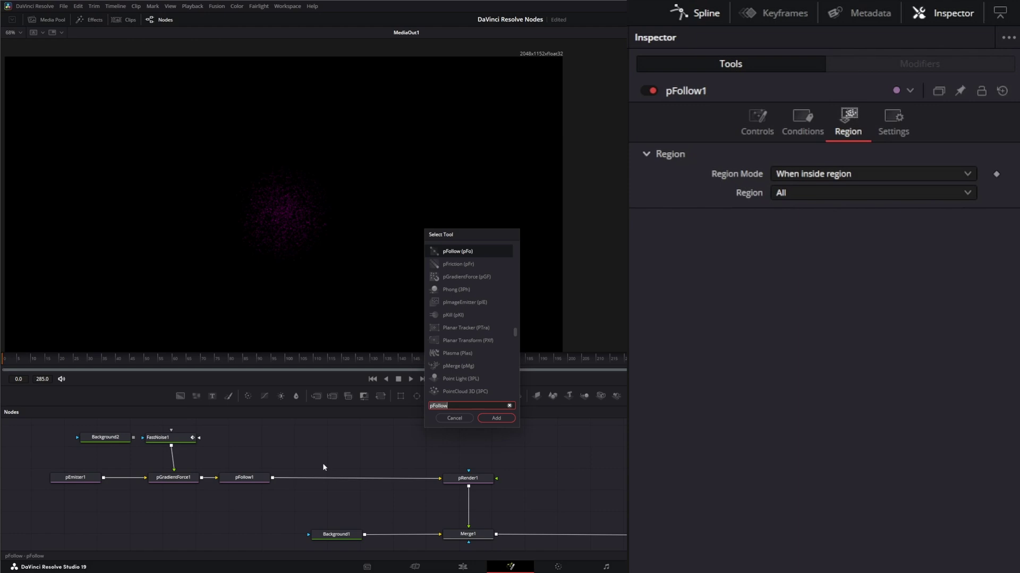
{"action": "key", "text": "BackSpace"}
{"action": "key", "text": "BackSpace"}
{"action": "key", "text": "BackSpace"}
{"action": "key", "text": "BackSpace"}
{"action": "key", "text": "BackSpace"}
{"action": "key", "text": "BackSpace"}
{"action": "key", "text": "BackSpace"}
{"action": "type", "text": "pflo"}
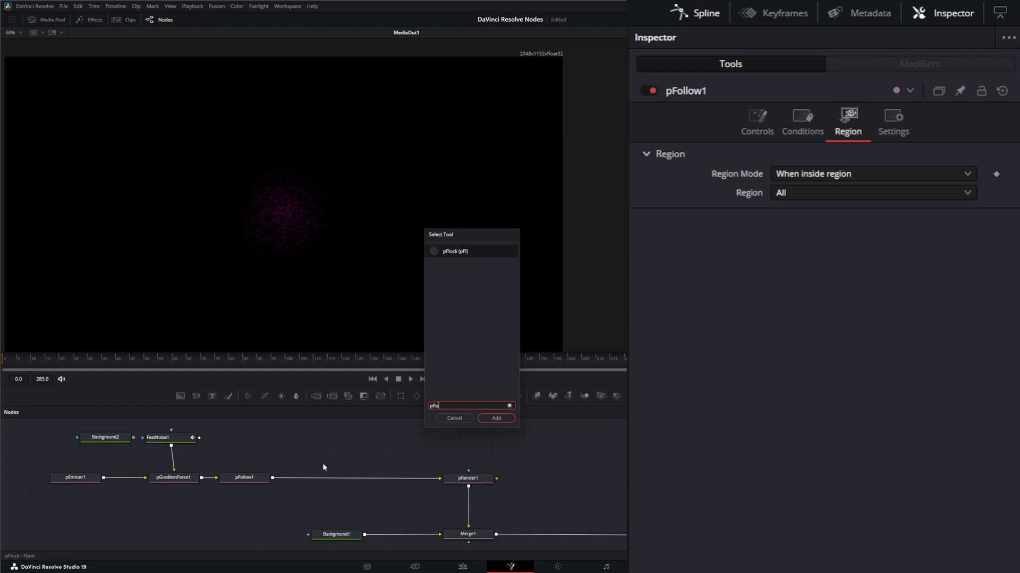
{"action": "key", "text": "Return"}
{"action": "mouse_move", "coordinate": [324, 467]}
{"action": "left_mouse_down"}
{"action": "mouse_move", "coordinate": [336, 450]}
{"action": "mouse_move", "coordinate": [328, 481]}
{"action": "left_mouse_up"}
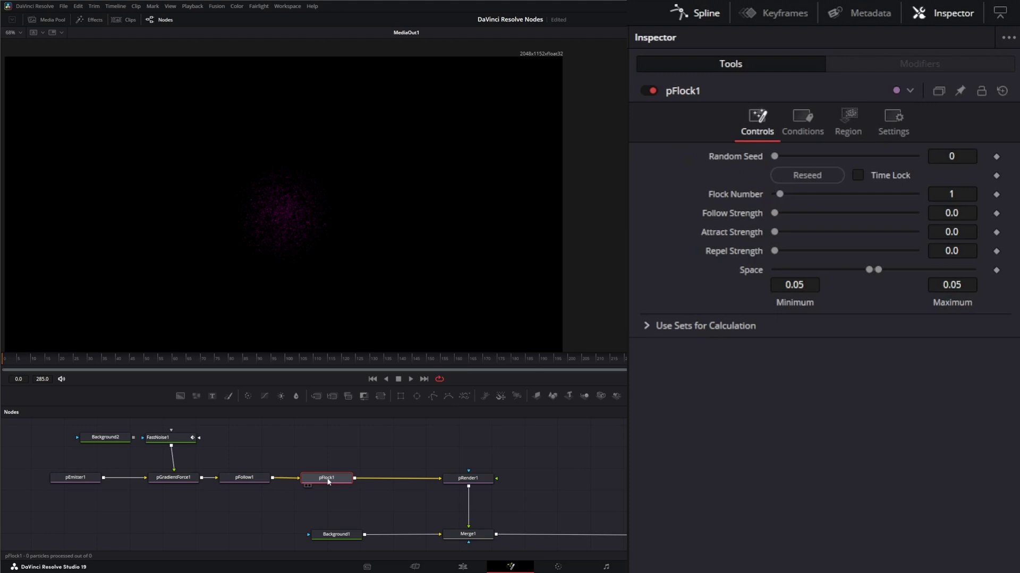
Step: Set pFlock1's Region Mode to When inside region
{"action": "left_click", "coordinate": [848, 118]}
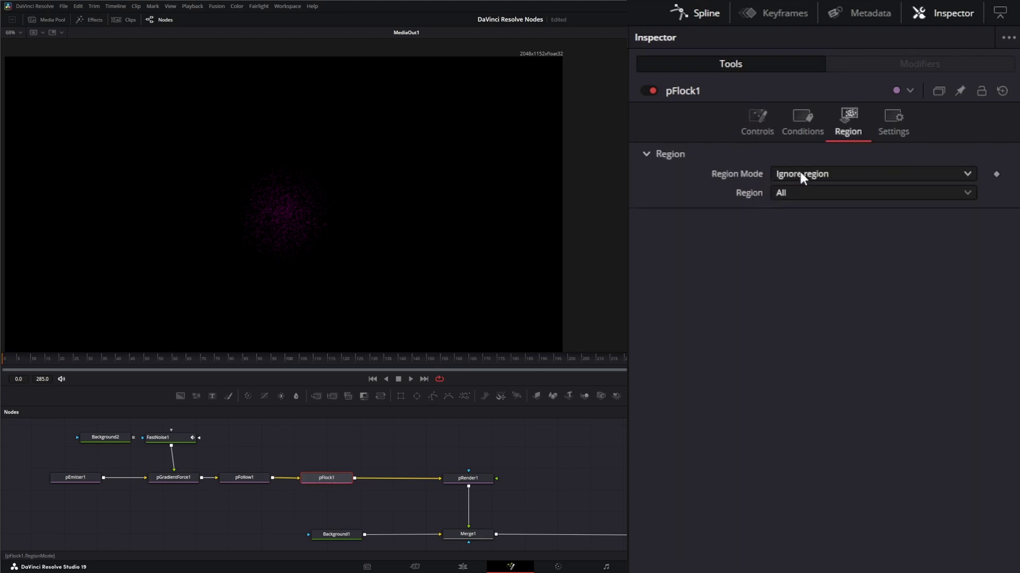
{"action": "left_click", "coordinate": [799, 174]}
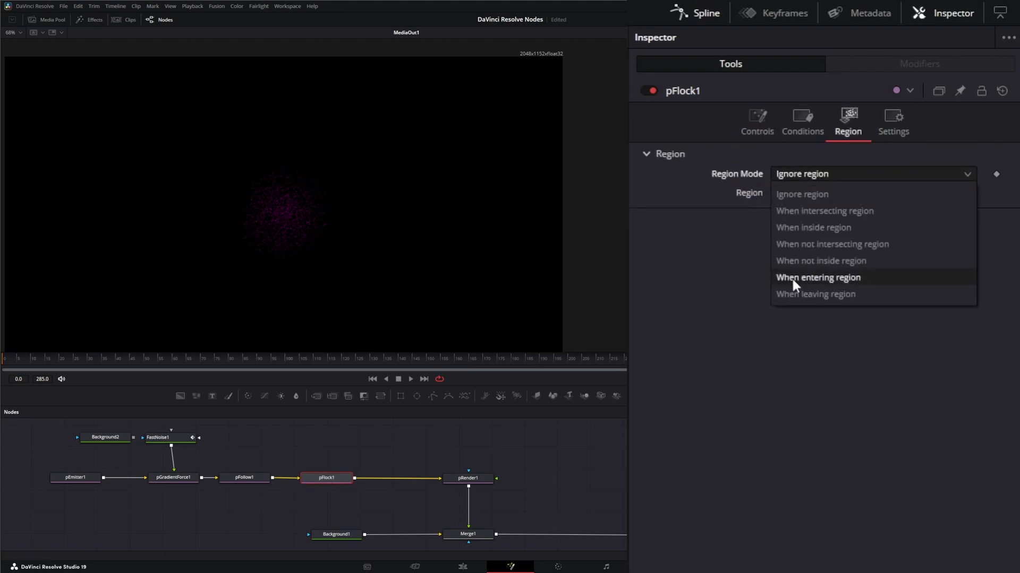
{"action": "left_click", "coordinate": [843, 225]}
{"action": "left_click", "coordinate": [756, 122]}
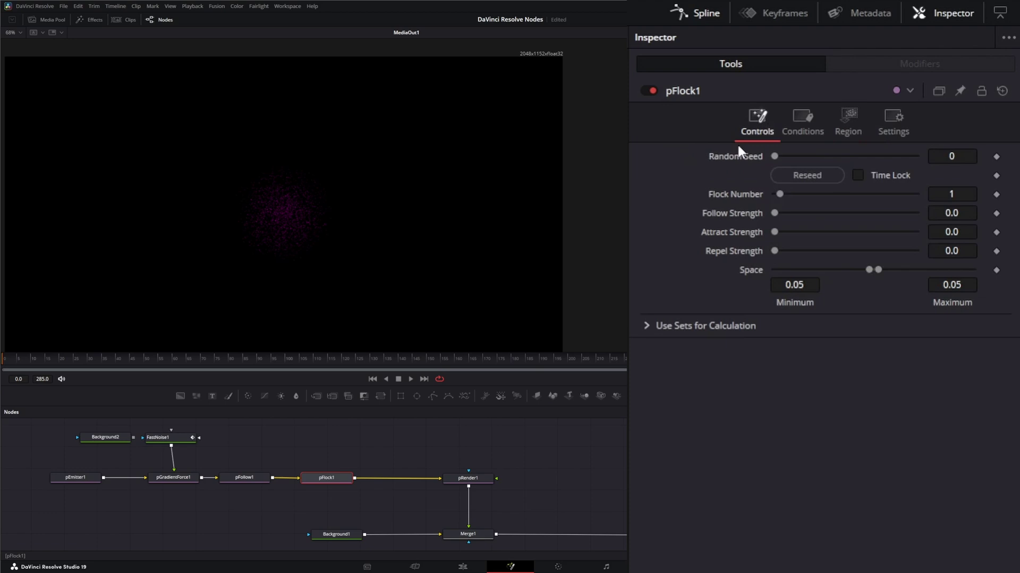
Step: Set pFlock1's Flock Number to 100 and raise Follow Strength to 0.166
{"action": "left_click", "coordinate": [974, 195]}
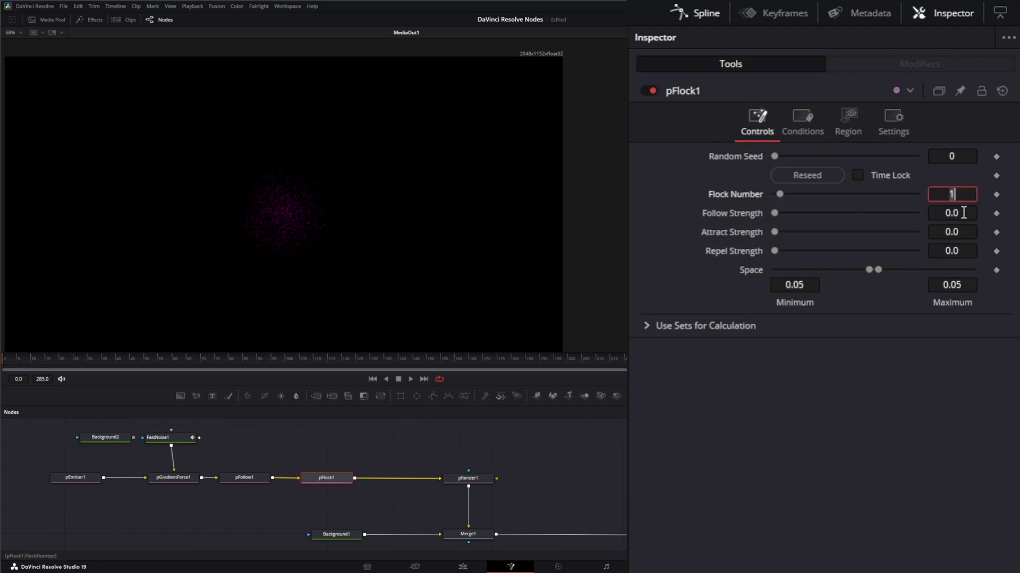
{"action": "type", "text": "20"}
{"action": "key", "text": "Tab"}
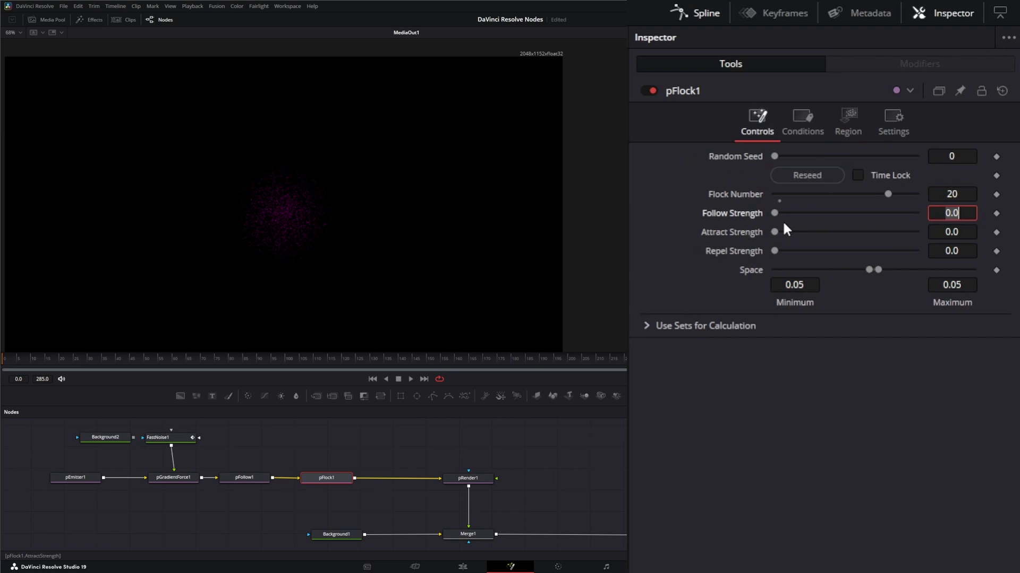
{"action": "left_click", "coordinate": [963, 194]}
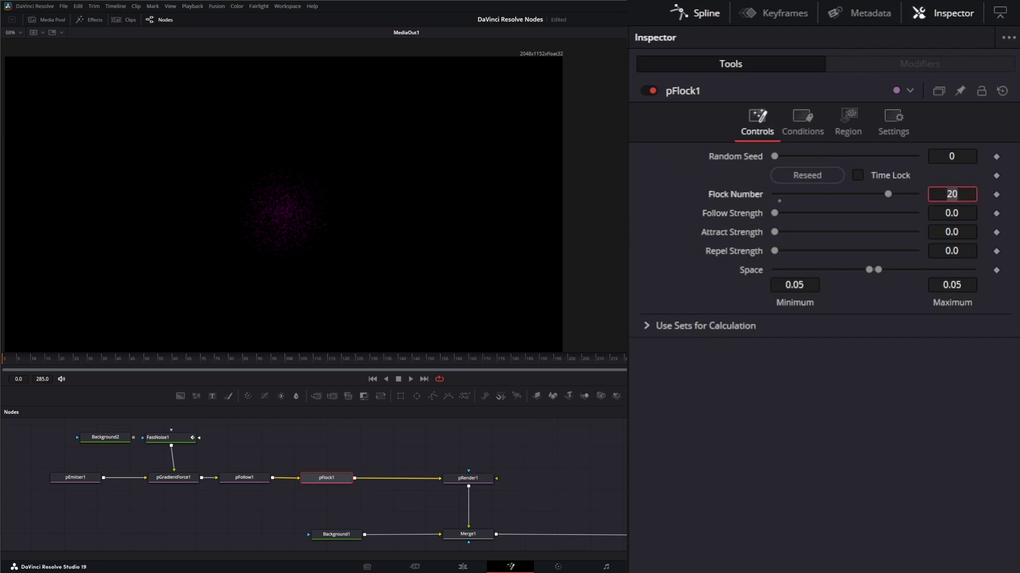
{"action": "type", "text": "100"}
{"action": "key", "text": "Tab"}
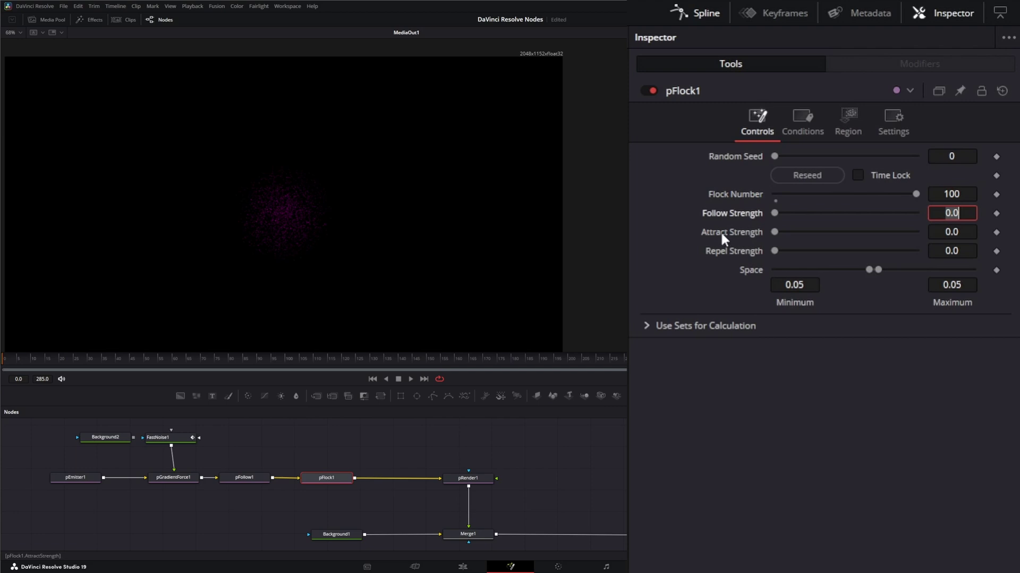
{"action": "left_click_drag", "start_coordinate": [775, 211], "coordinate": [795, 230]}
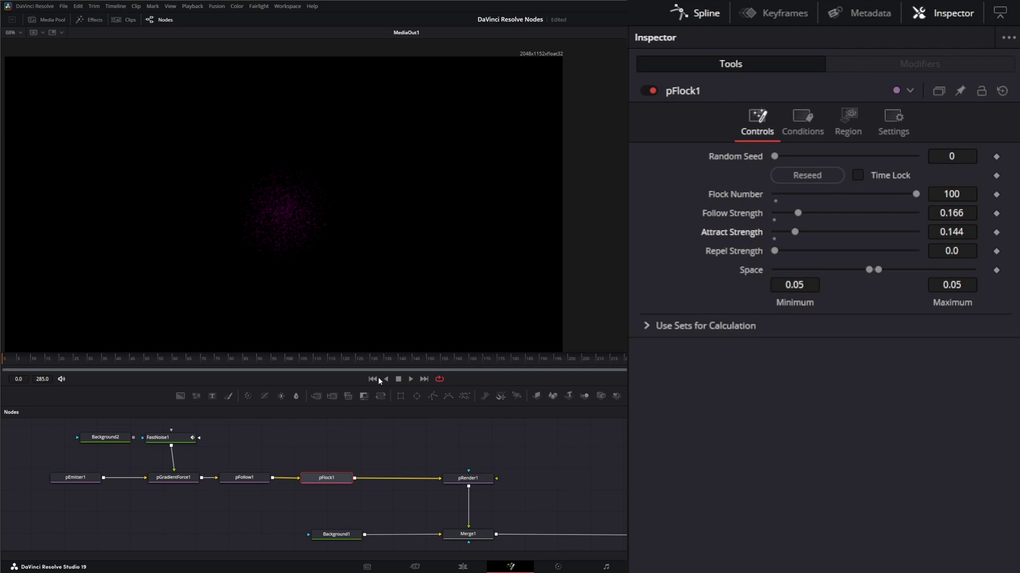
Step: With the animation playing, lower pFollow1's Spring from 1.0 to about 0.2
{"action": "left_click", "coordinate": [411, 378]}
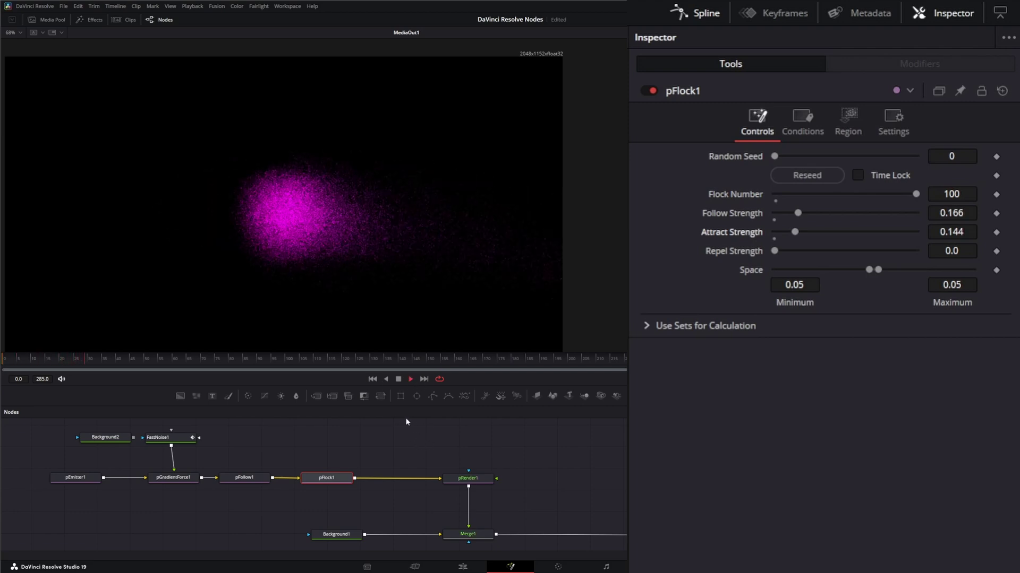
{"action": "left_click", "coordinate": [246, 477]}
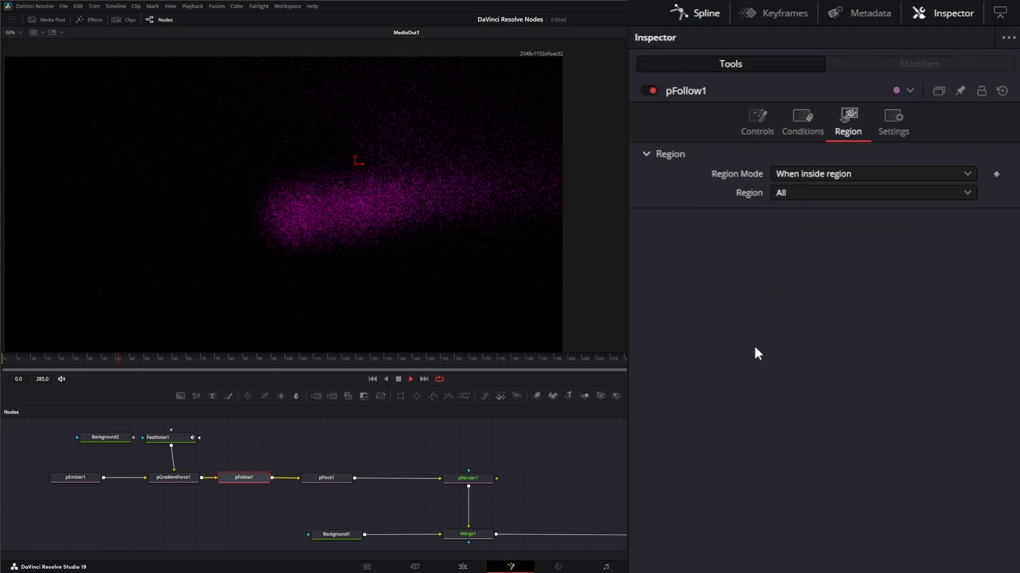
{"action": "left_click", "coordinate": [751, 113]}
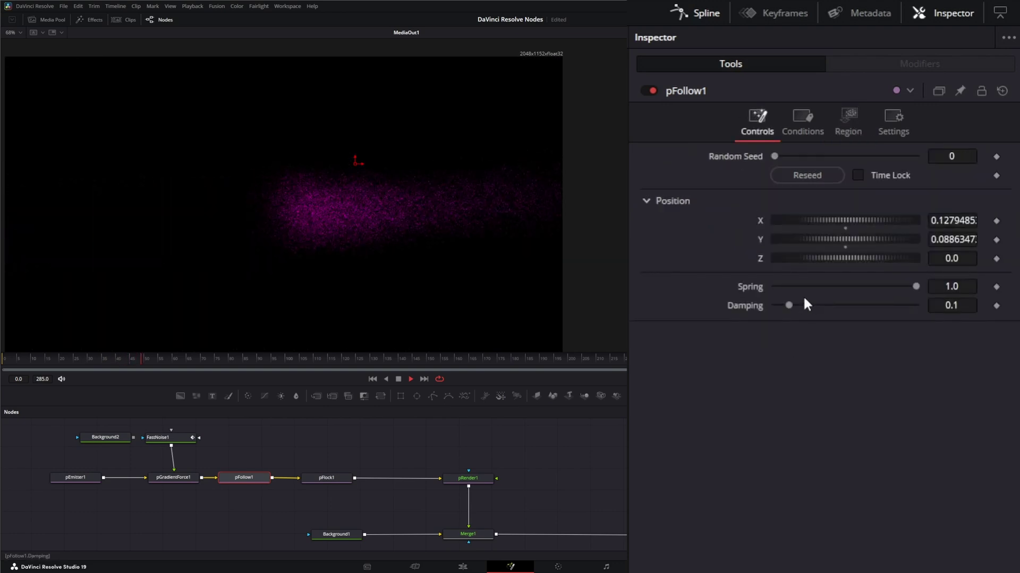
{"action": "left_click_drag", "start_coordinate": [915, 286], "coordinate": [794, 289]}
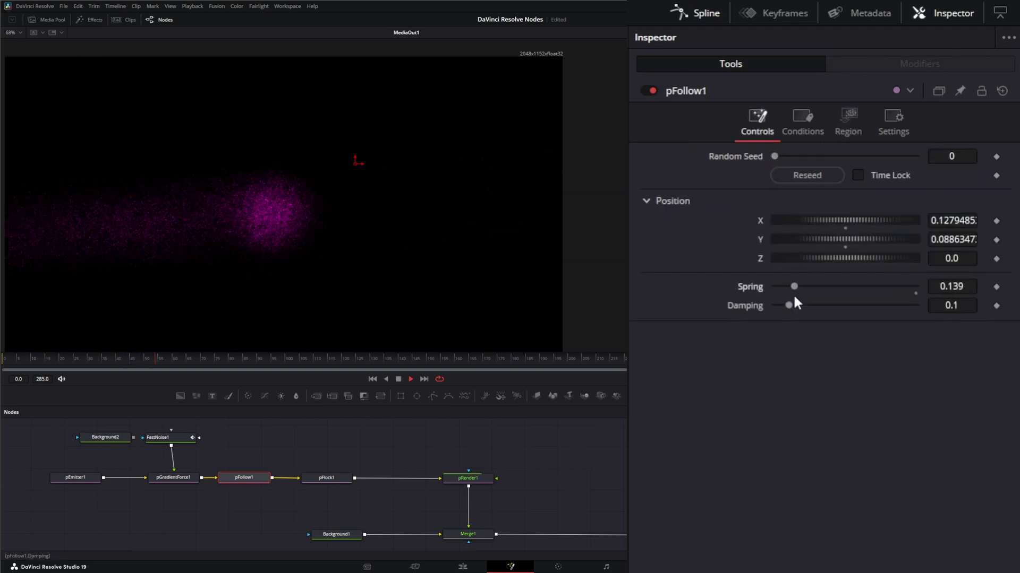
Step: Restart playback to check the denser magenta ball, then inspect pGradientForce1 and FastNoise1
{"action": "left_click", "coordinate": [398, 379]}
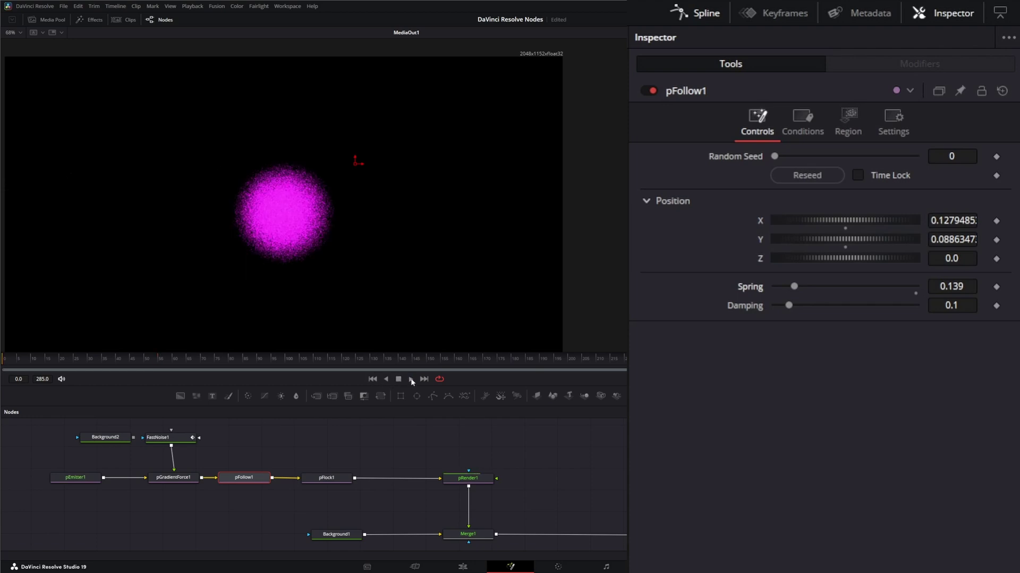
{"action": "left_click", "coordinate": [411, 379]}
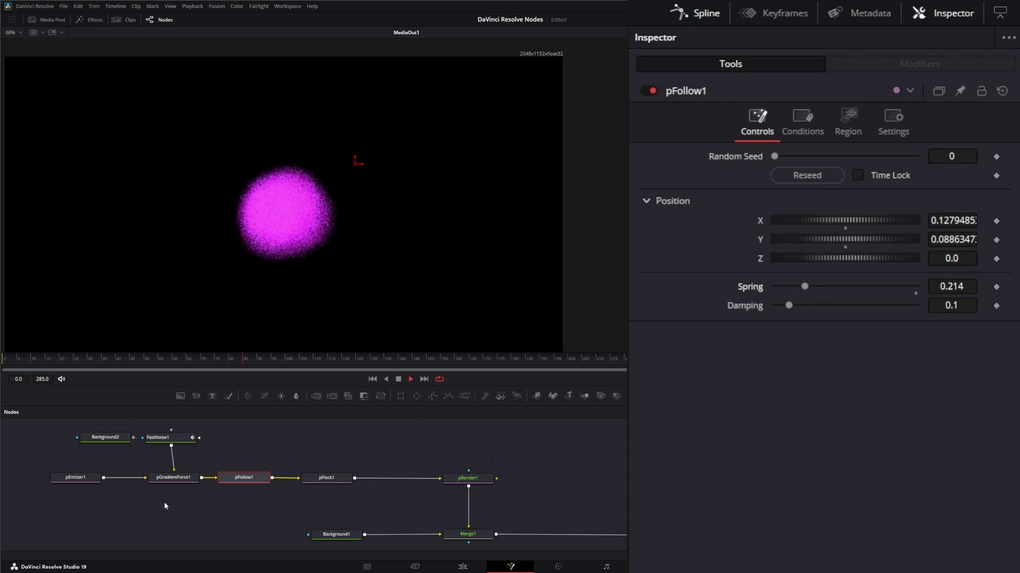
{"action": "left_click_drag", "start_coordinate": [147, 504], "coordinate": [193, 472]}
{"action": "left_click_drag", "start_coordinate": [171, 440], "coordinate": [173, 440]}
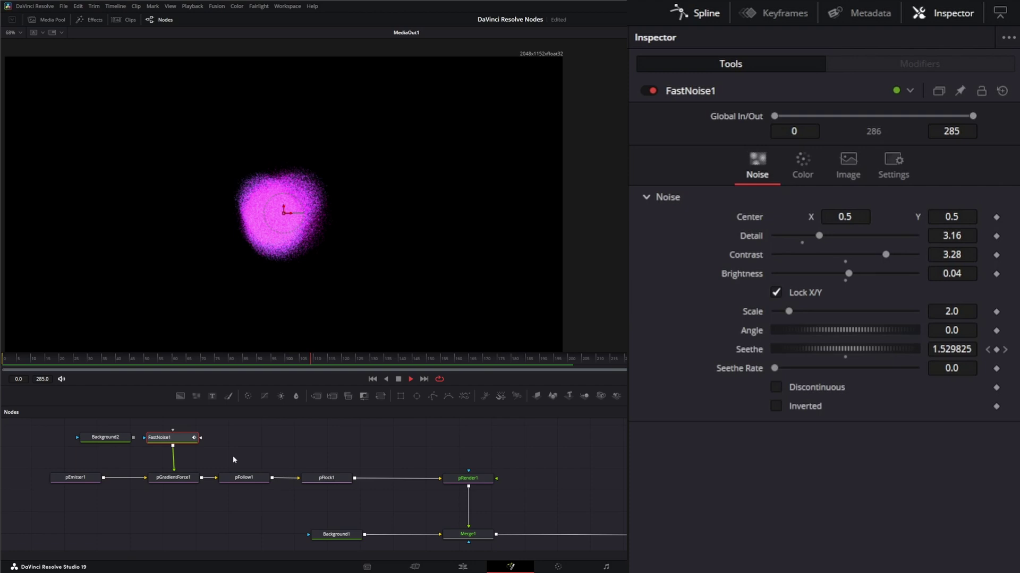
{"action": "left_click", "coordinate": [246, 479]}
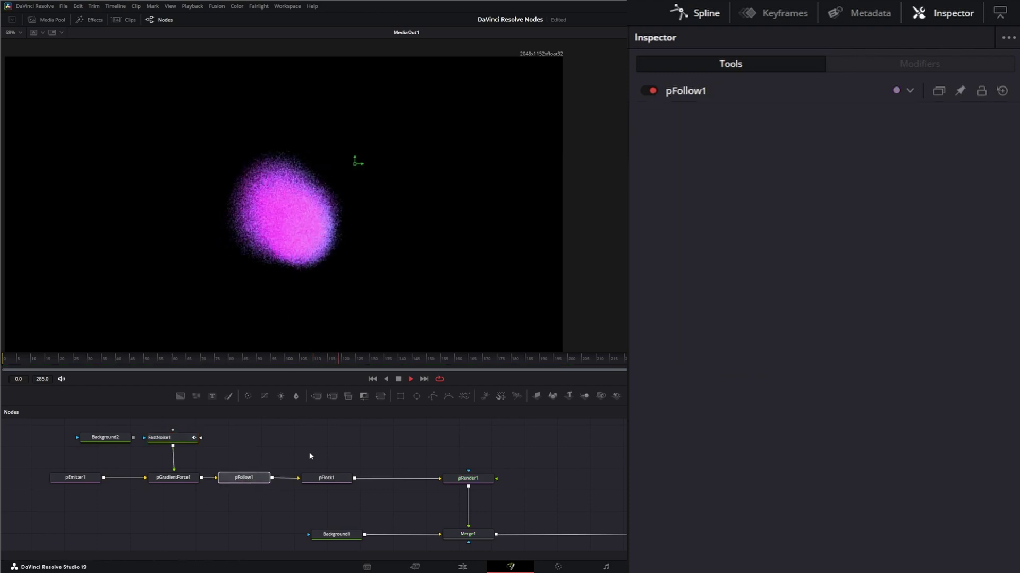
{"action": "left_click", "coordinate": [329, 478]}
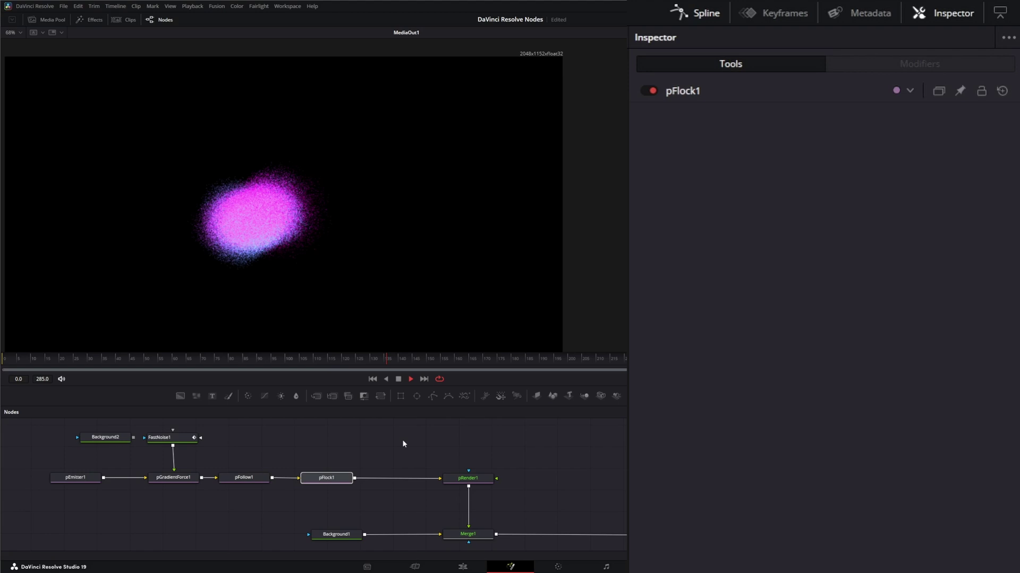
{"action": "left_click_drag", "start_coordinate": [136, 510], "coordinate": [186, 481]}
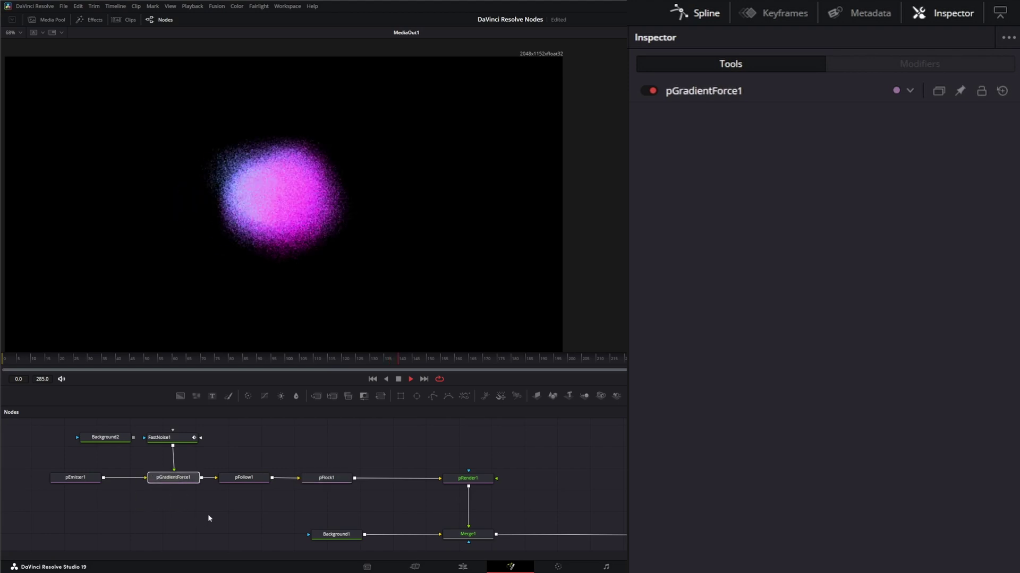